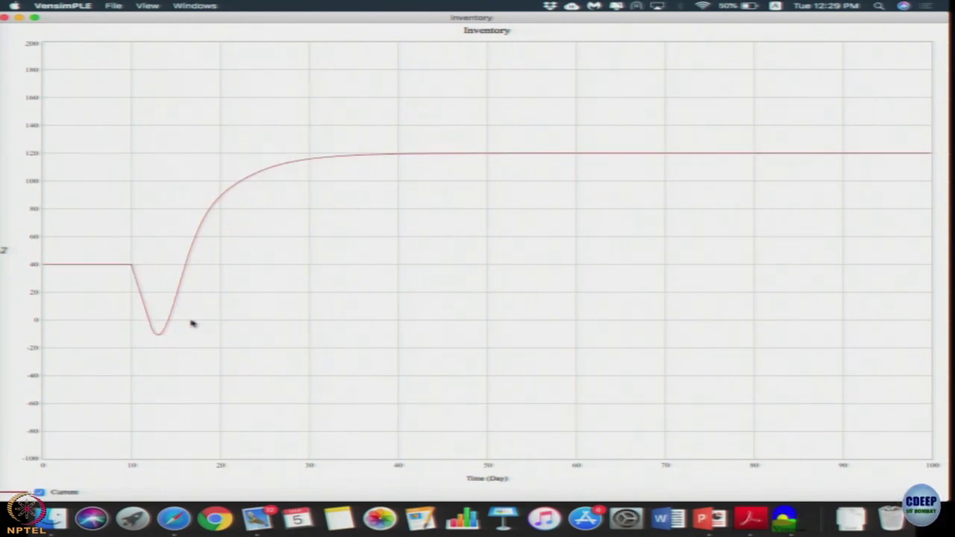
- Close the Inventory graph and add a variable named "Customer Orders" between Sales Rate and Change in Sales
click(5, 17)
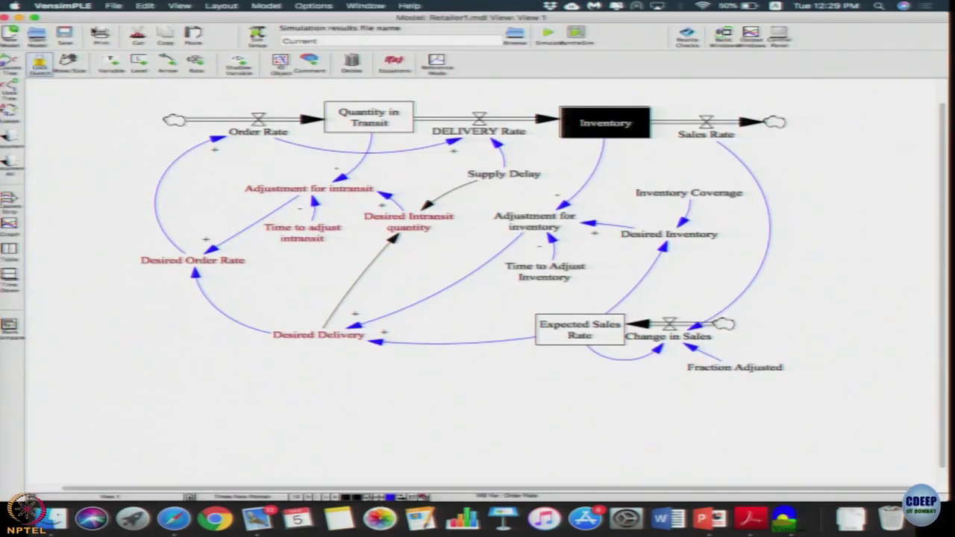
click(868, 233)
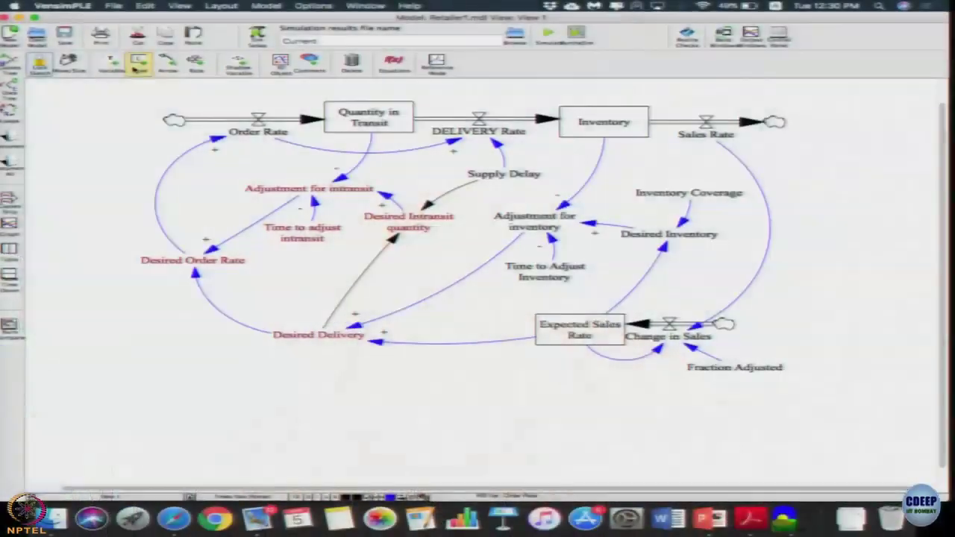
click(110, 64)
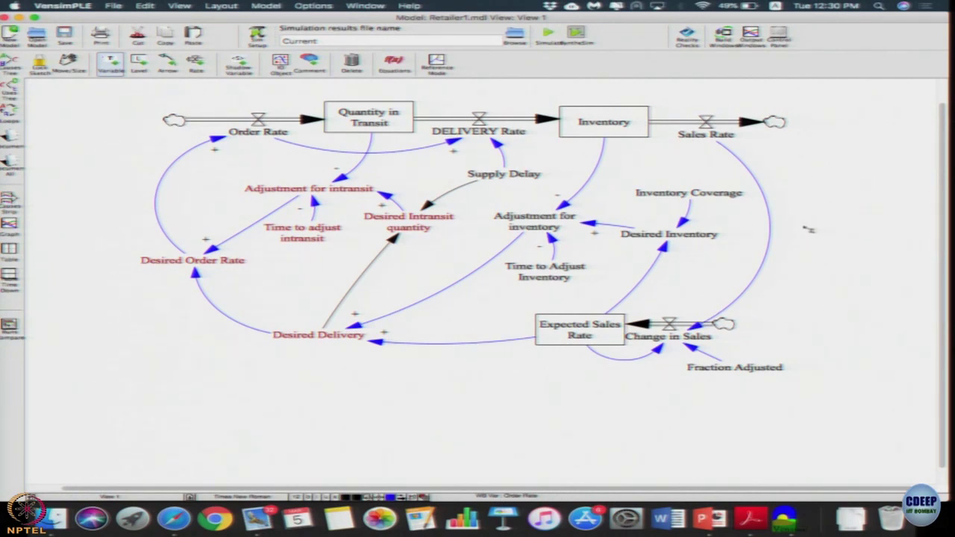
click(797, 220)
text(Customer Ord)
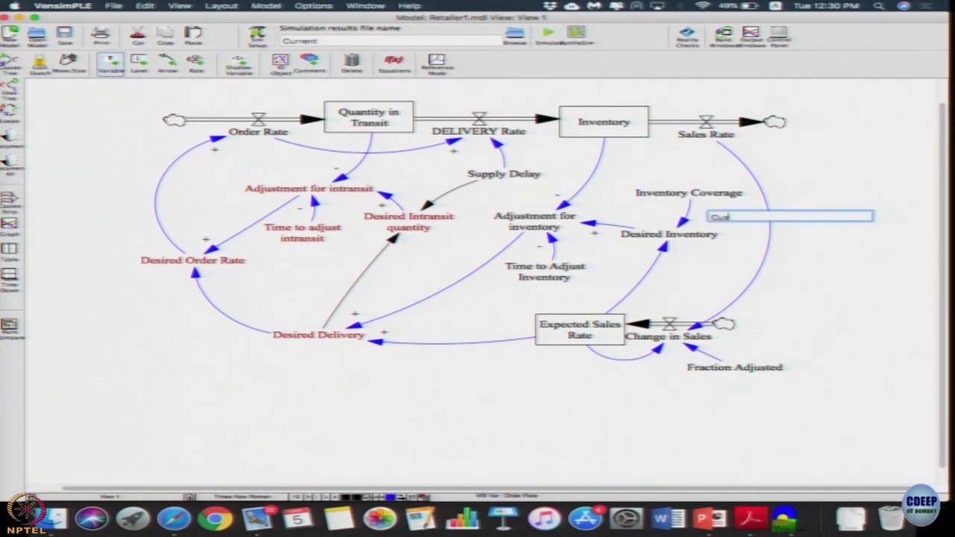
text(ered)
key(BackSpace)
key(BackSpace)
key(BackSpace)
key(BackSpace)
key(BackSpace)
key(BackSpace)
key(BackSpace)
text(Orders)
key(Return)
- Define Customer Orders with units Kg/Day and the equation 10+STEP(20,10)
click(394, 63)
click(809, 214)
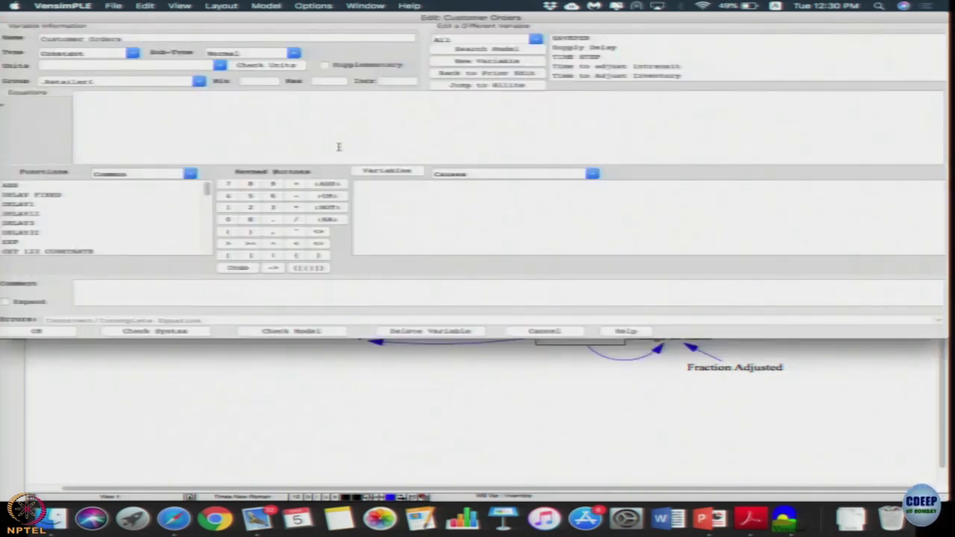
click(219, 65)
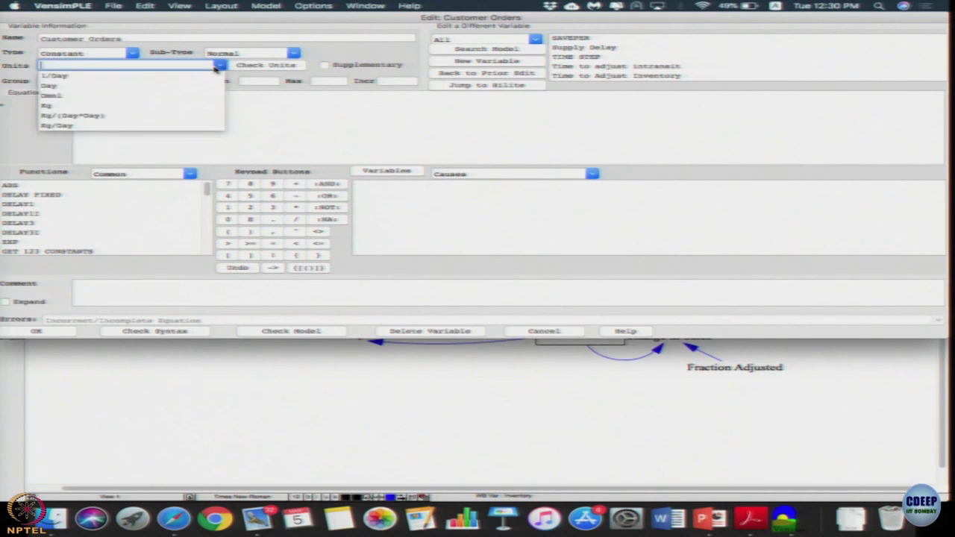
click(150, 125)
click(144, 115)
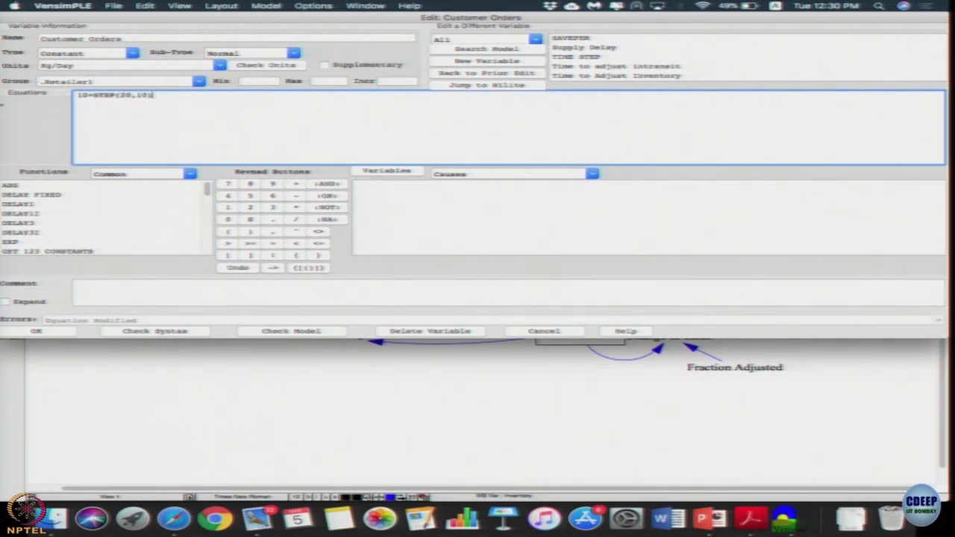
click(49, 335)
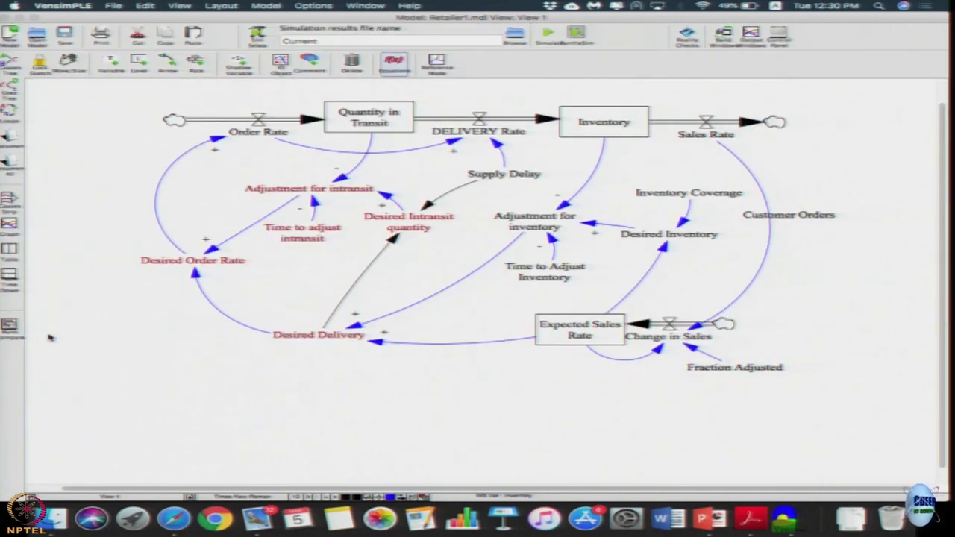
- Delete the arrow from Sales Rate to Change in Sales and draw one from Customer Orders to Change in Sales instead
click(351, 64)
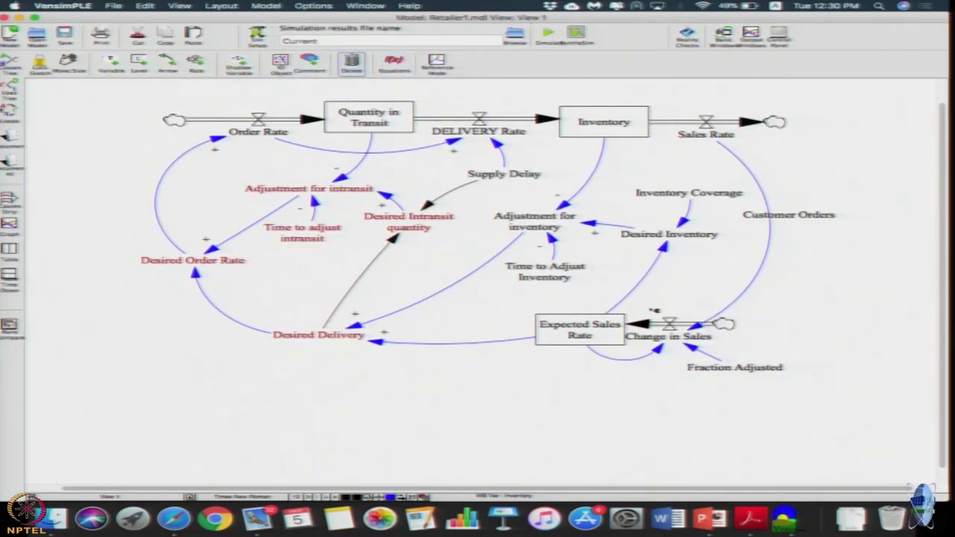
click(701, 330)
click(169, 66)
click(818, 217)
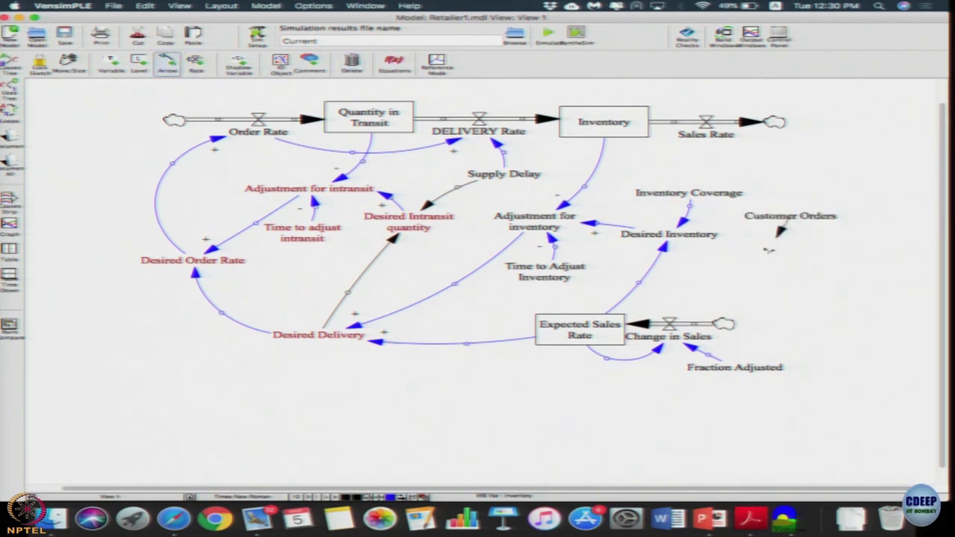
click(696, 336)
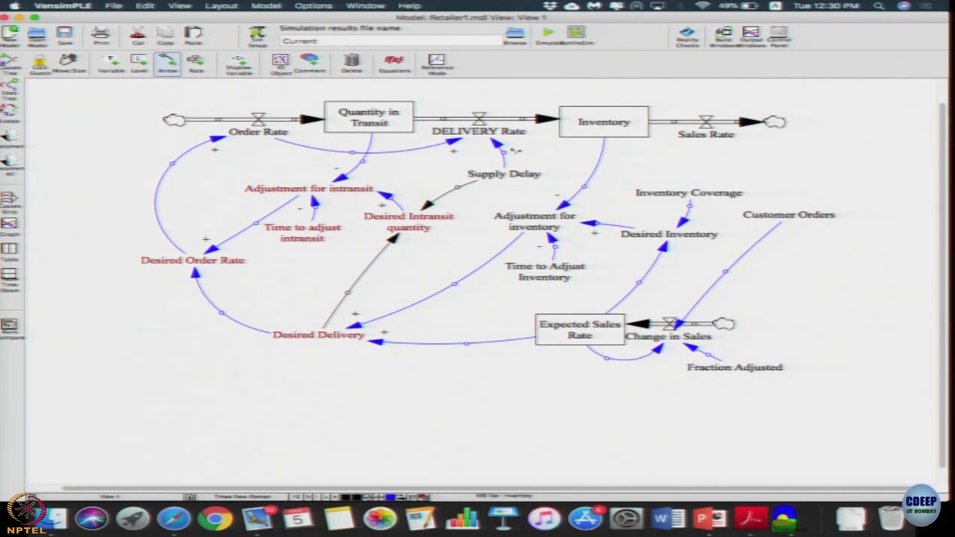
- Replace Sales Rate with Customer Orders in the Change in Sales equation, giving (Customer Orders-Expected Sales Rate)*Fraction Adjusted
click(401, 73)
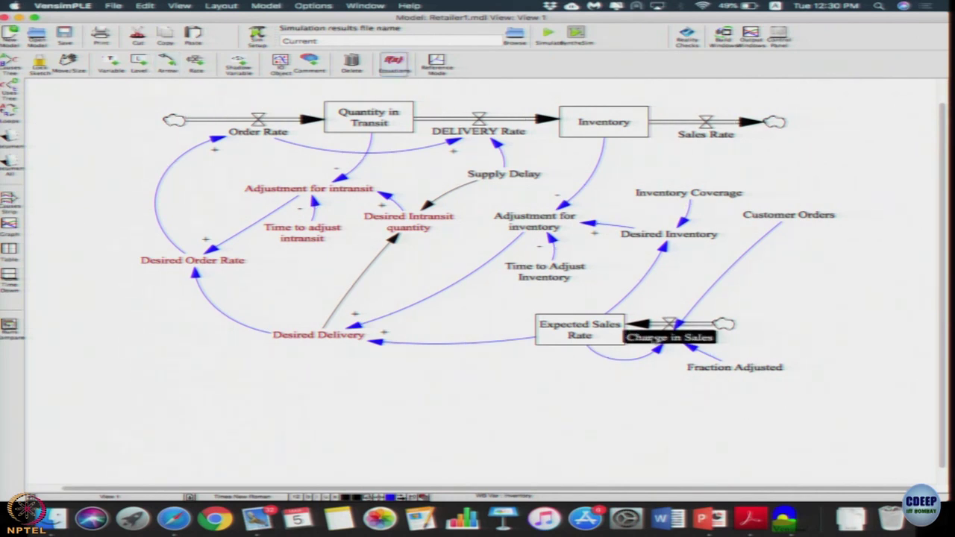
click(667, 337)
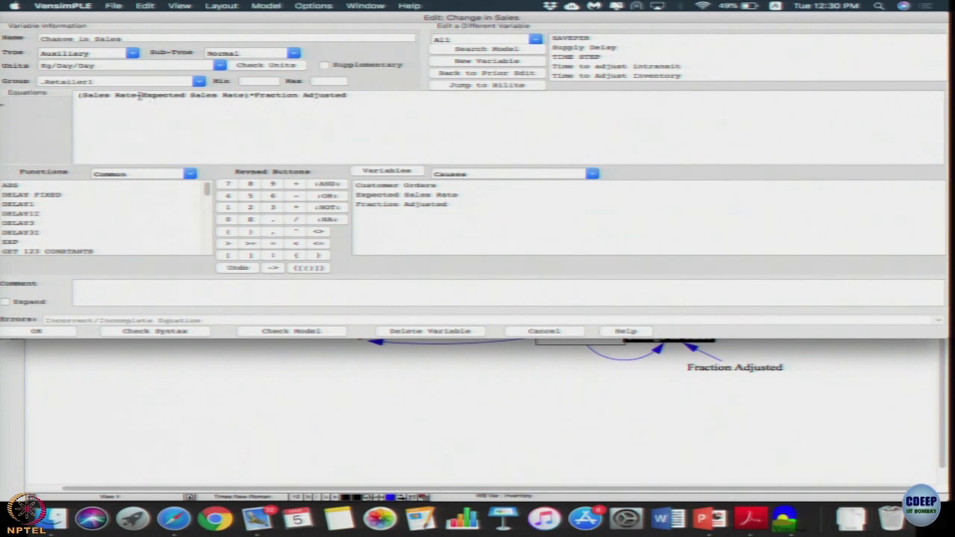
drag(135, 95, 80, 95)
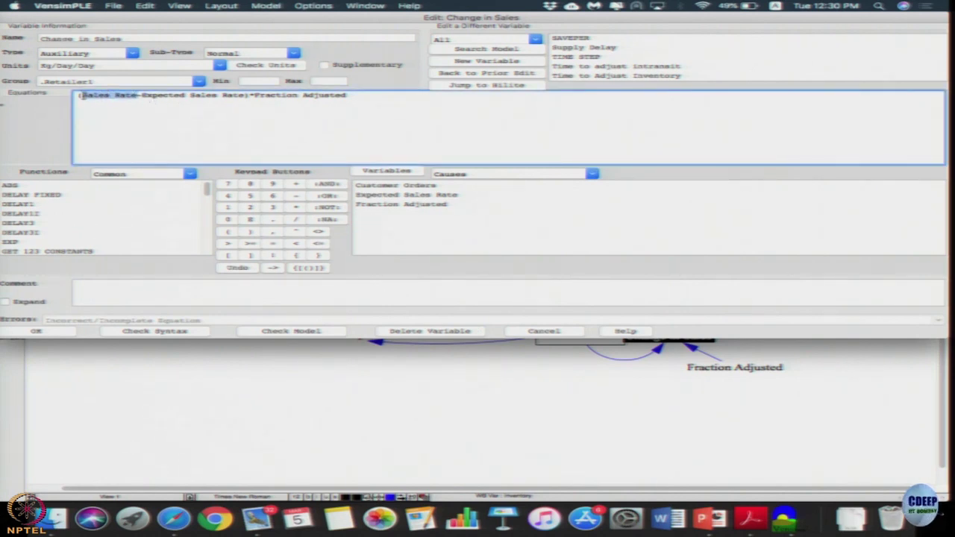
click(448, 185)
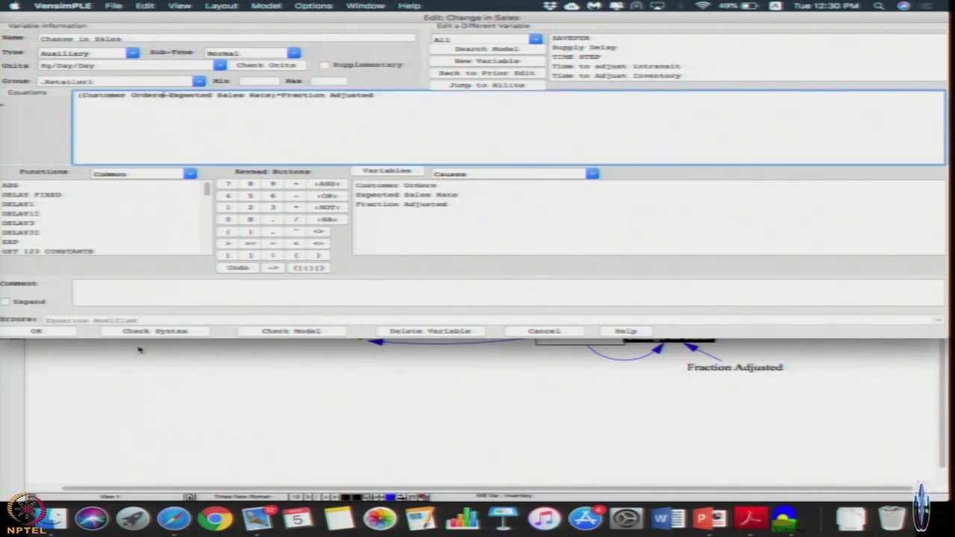
click(71, 331)
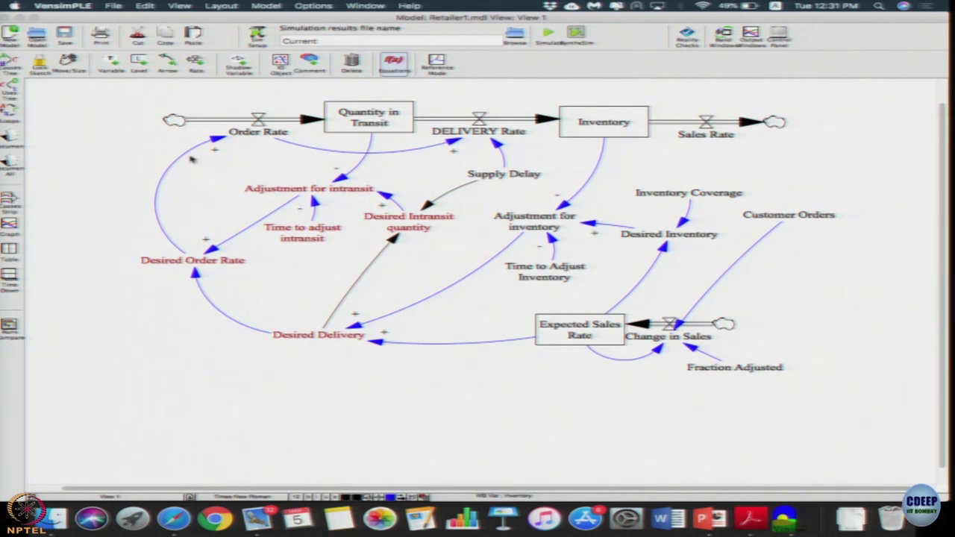
- Curve the arrow from Customer Orders to Change in Sales outward, and draw arrows from Inventory and Customer Orders to Sales Rate
click(68, 63)
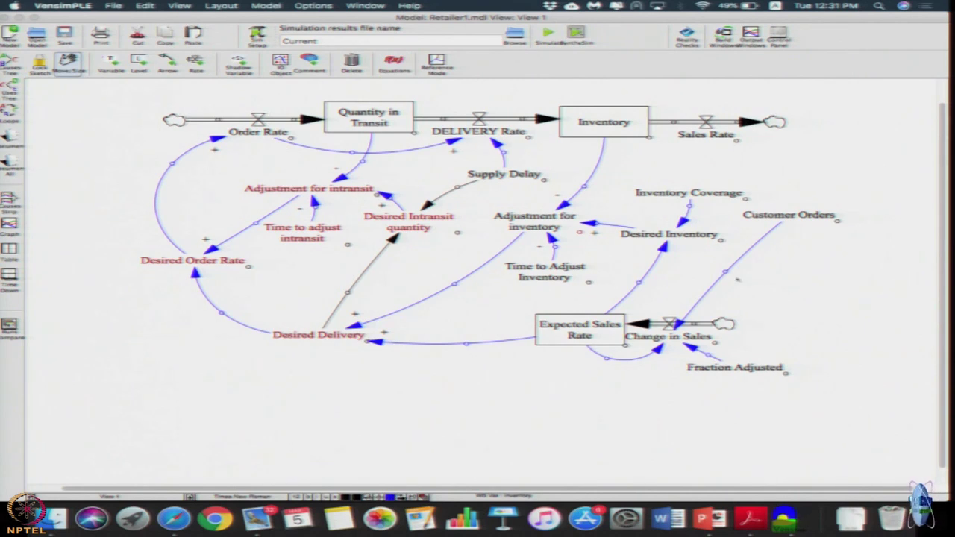
drag(729, 275, 767, 277)
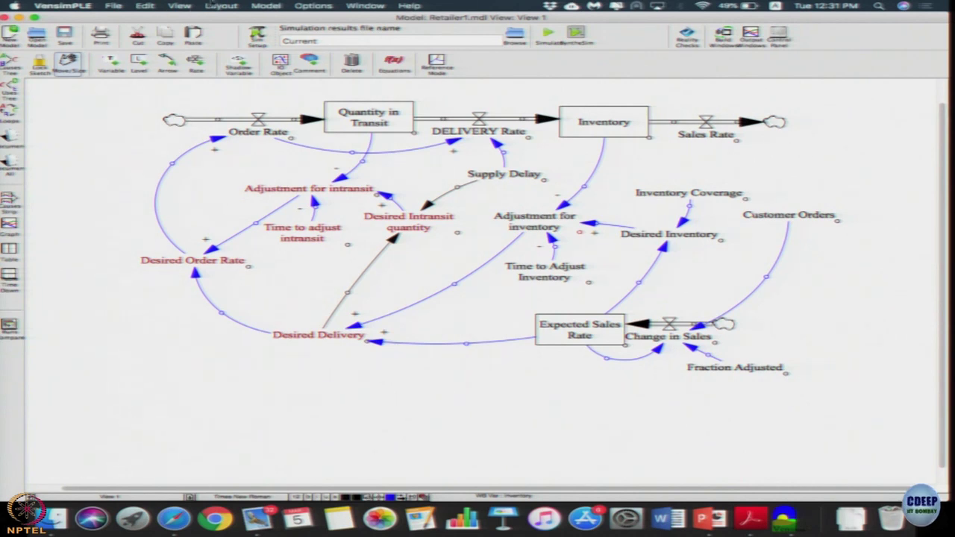
click(167, 64)
click(621, 128)
click(702, 143)
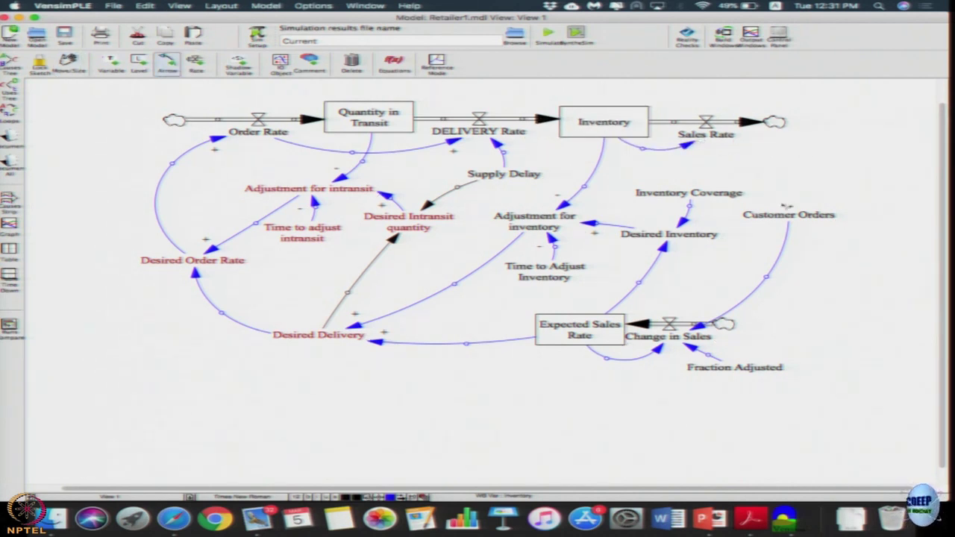
click(789, 215)
click(736, 150)
click(722, 134)
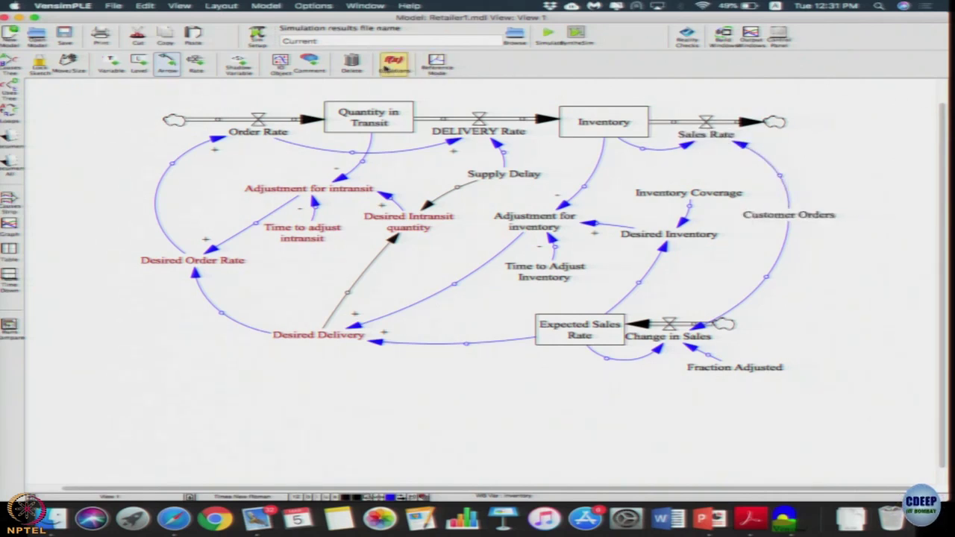
- Set the Sales Rate equation to MIN(Inventory,Customer Orders)
click(394, 64)
click(706, 136)
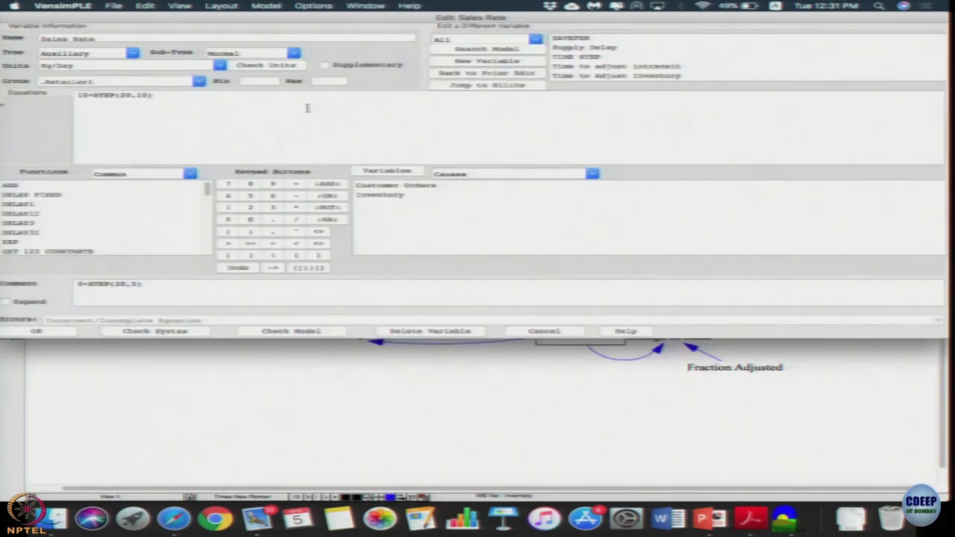
text(MIN()
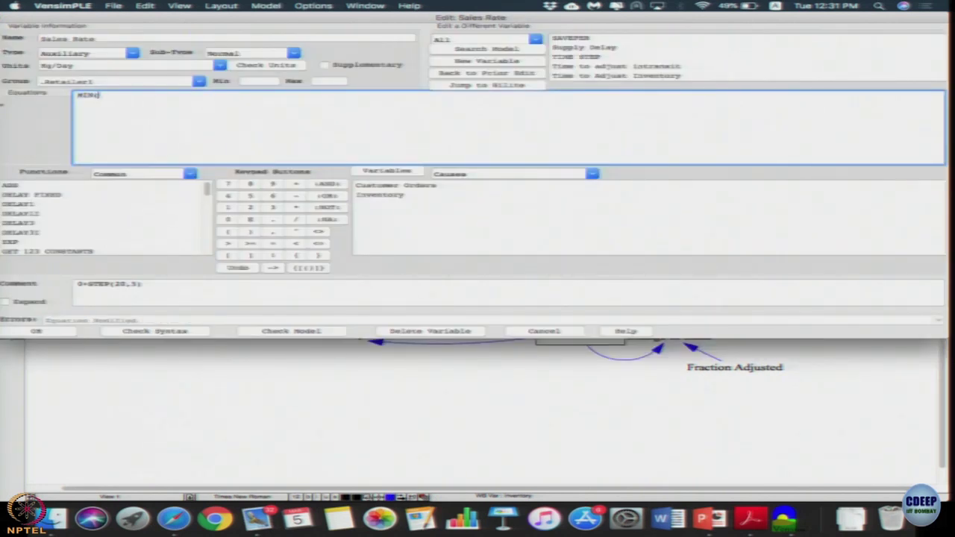
click(431, 199)
text(,)
click(432, 190)
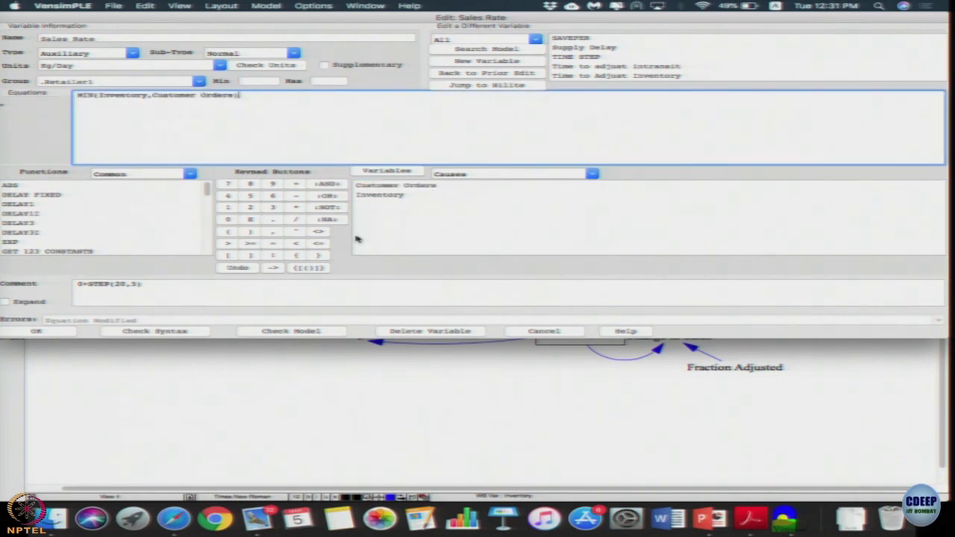
click(36, 331)
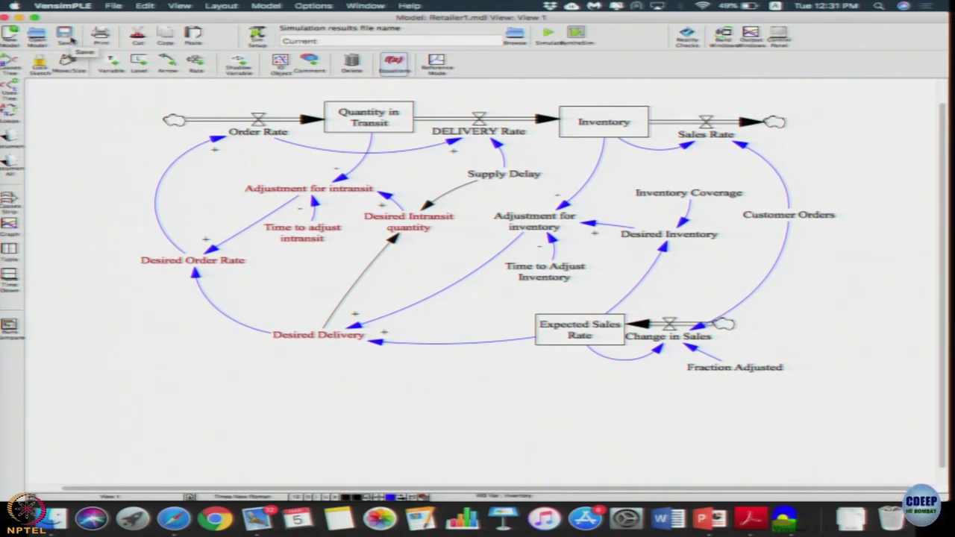
- Simulate the revised model, inspect the graph of Inventory over time, and close it
click(547, 33)
click(138, 98)
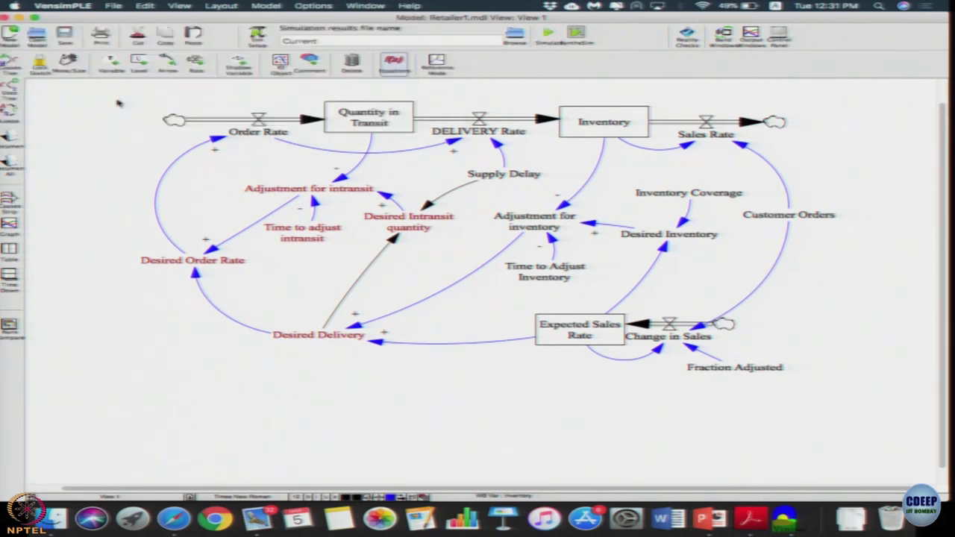
click(606, 121)
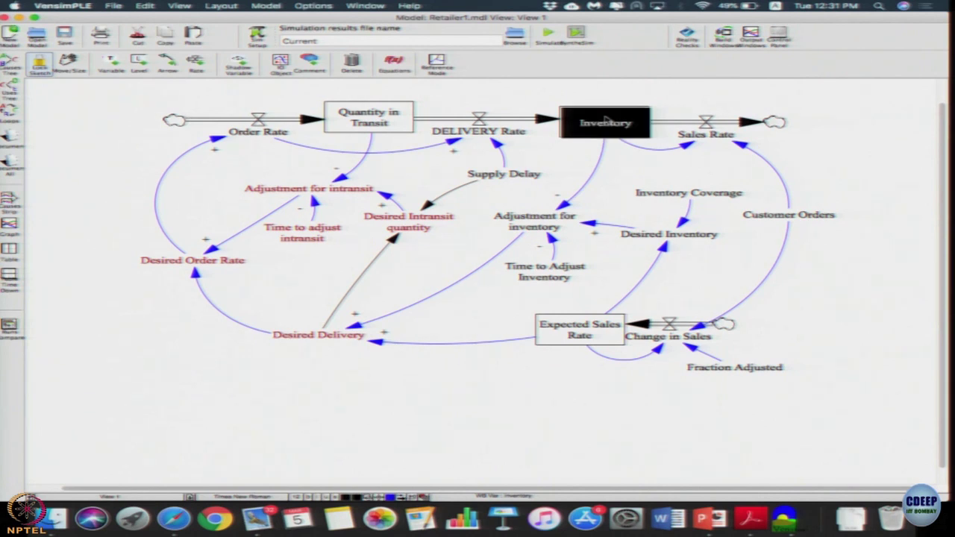
click(10, 225)
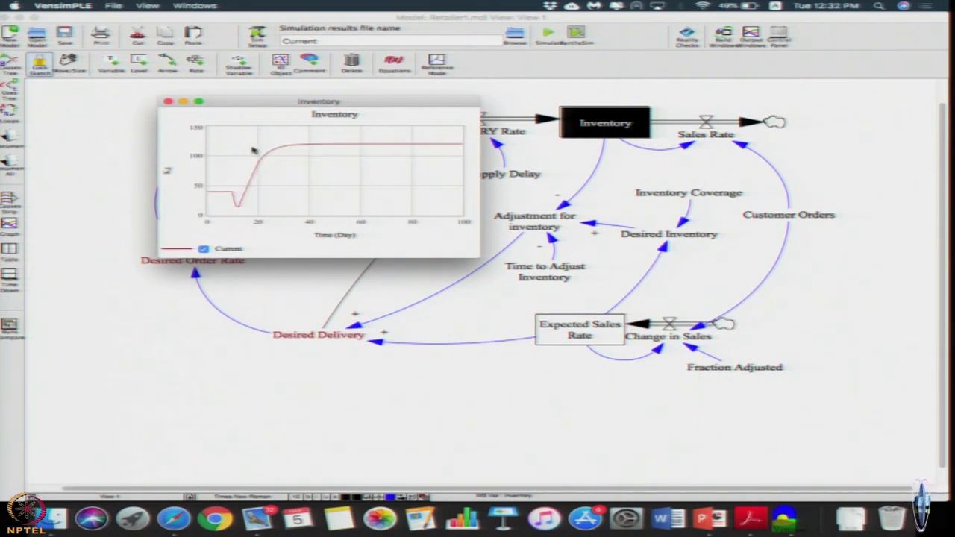
click(169, 103)
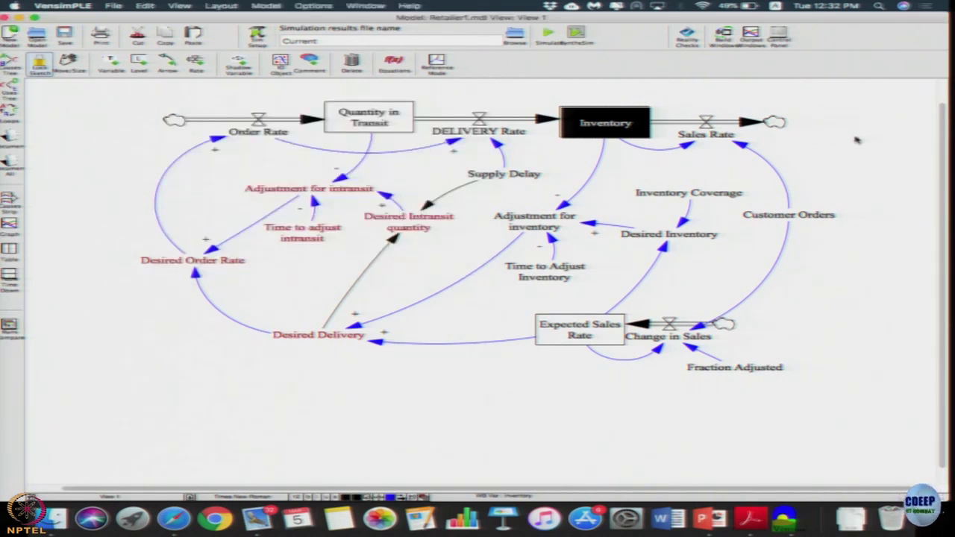
- Run a units check on the model, review the reported errors, and close the report
click(266, 6)
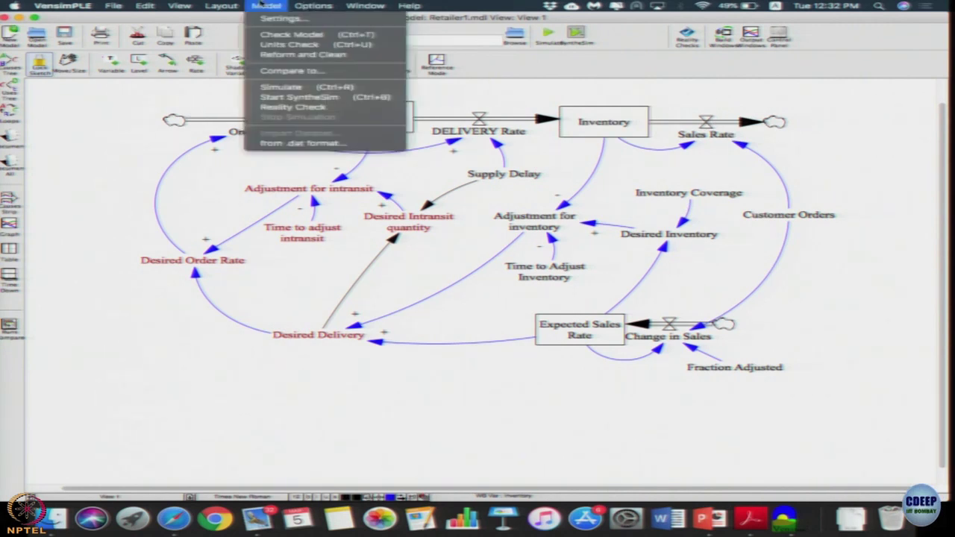
click(272, 47)
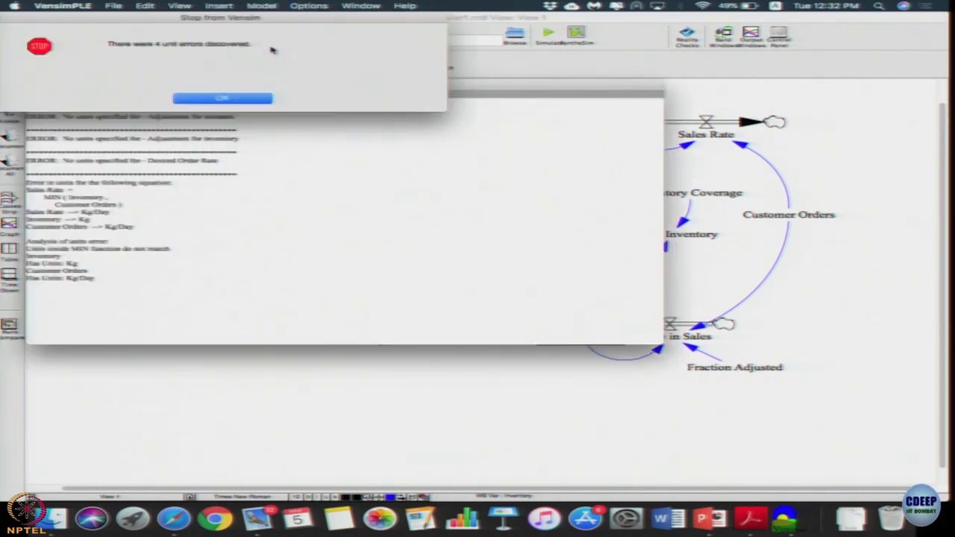
click(235, 97)
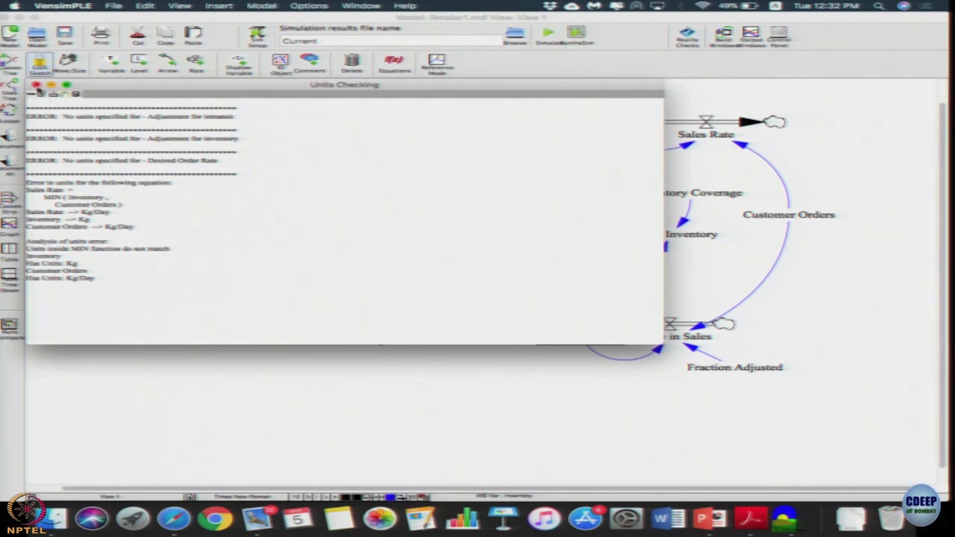
click(36, 87)
- Set the units of Adjustment for intransit to Kg/Day
click(393, 64)
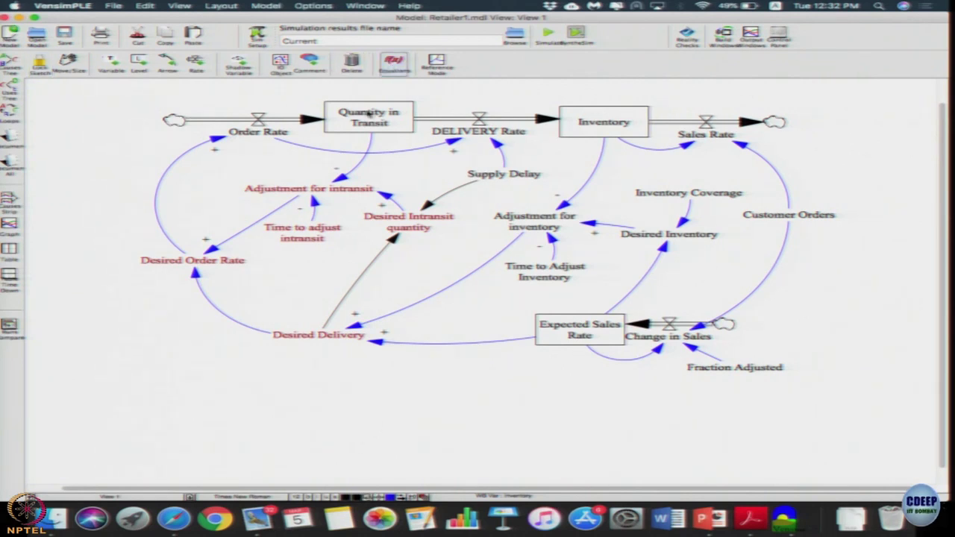
click(313, 190)
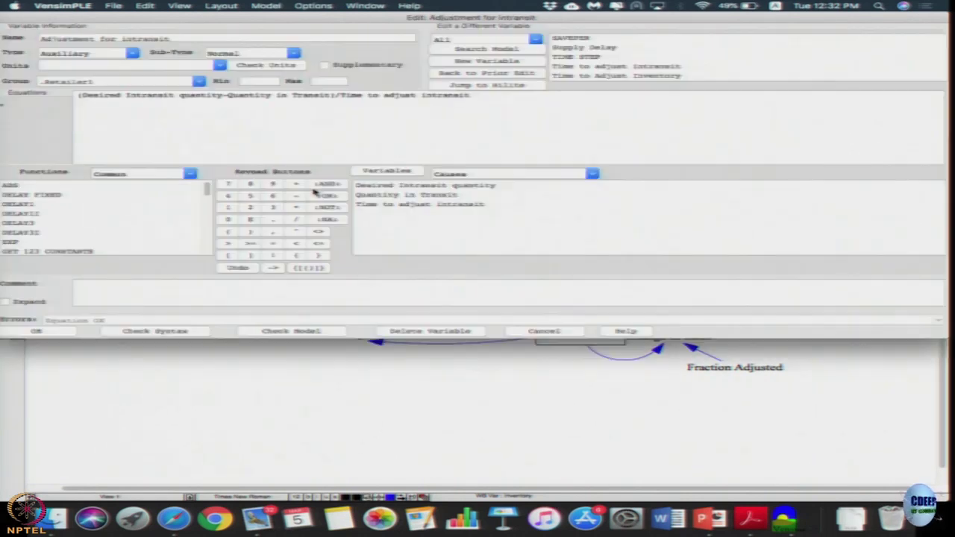
click(220, 65)
click(157, 125)
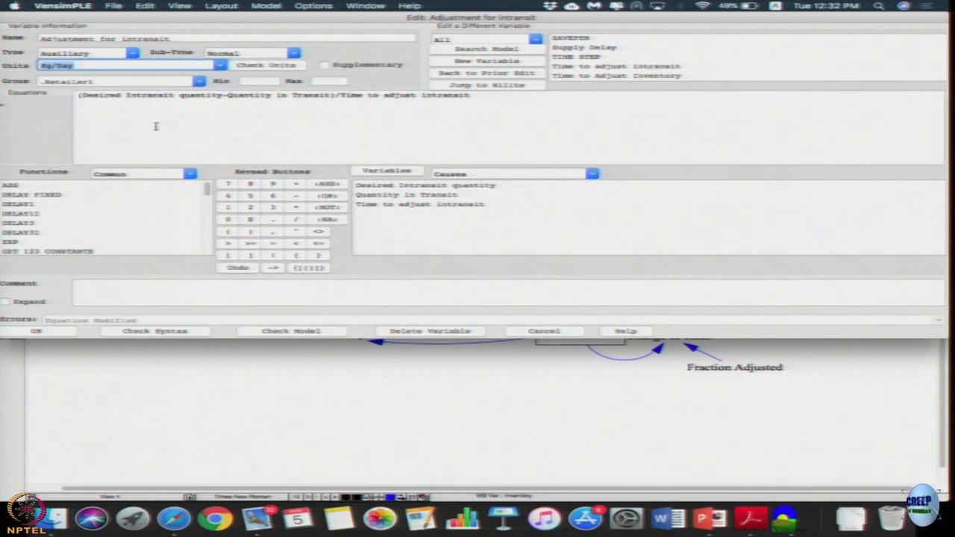
click(38, 333)
- Set the units of Adjustment for inventory to Kg/Day
click(582, 223)
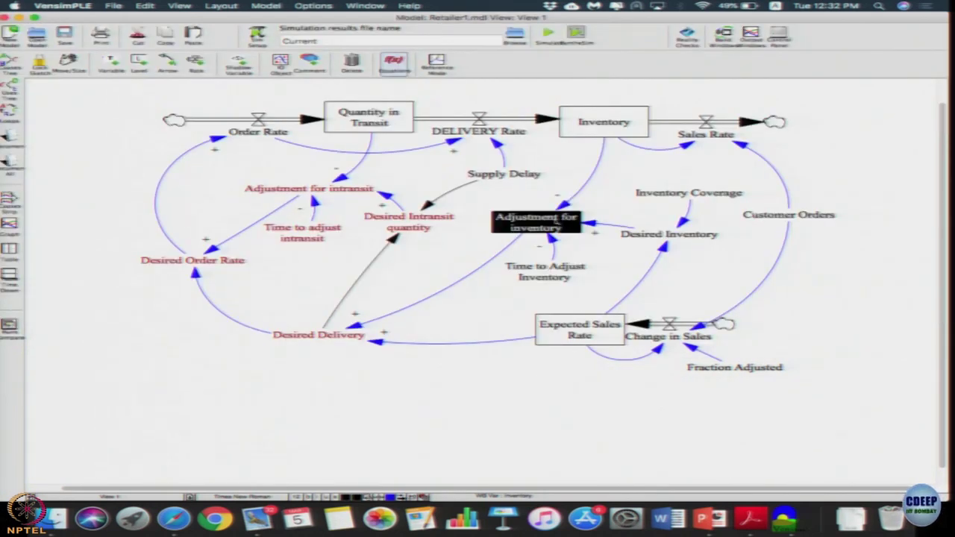
click(221, 66)
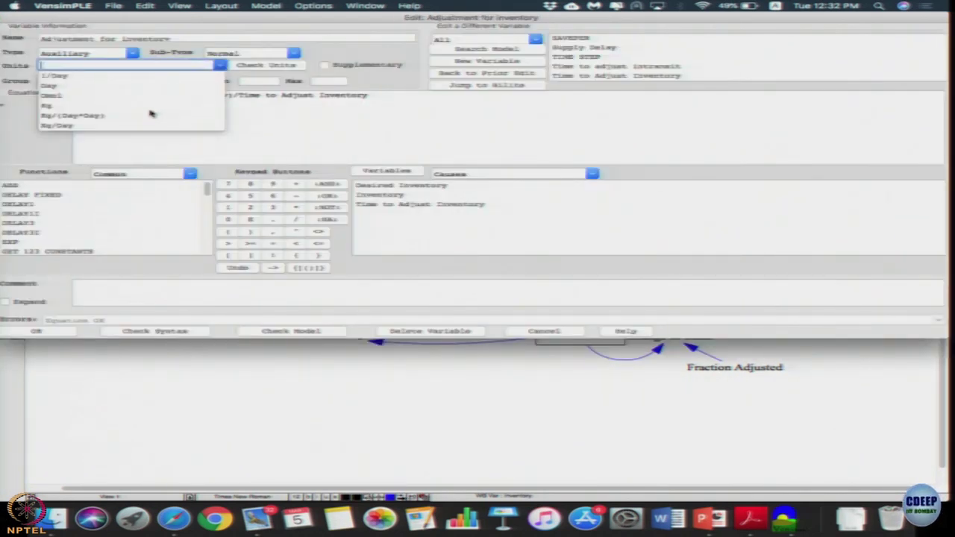
click(140, 124)
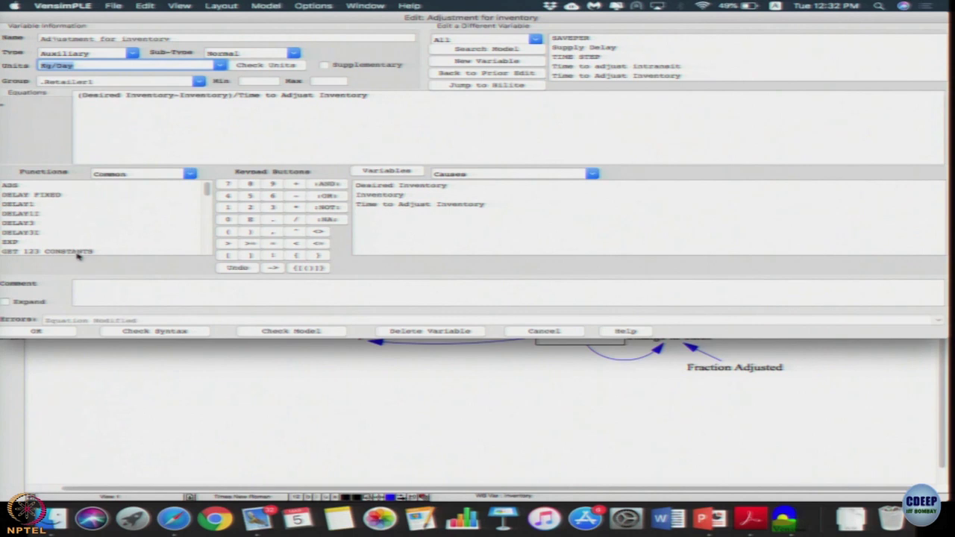
click(46, 333)
- Run a units check on the model, read through the listed unit errors, and close the report
click(266, 5)
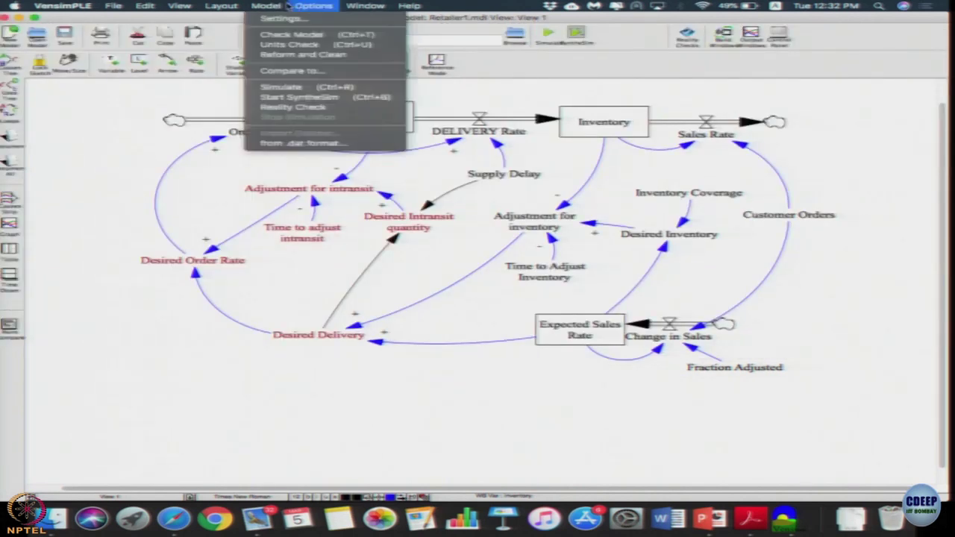
click(275, 46)
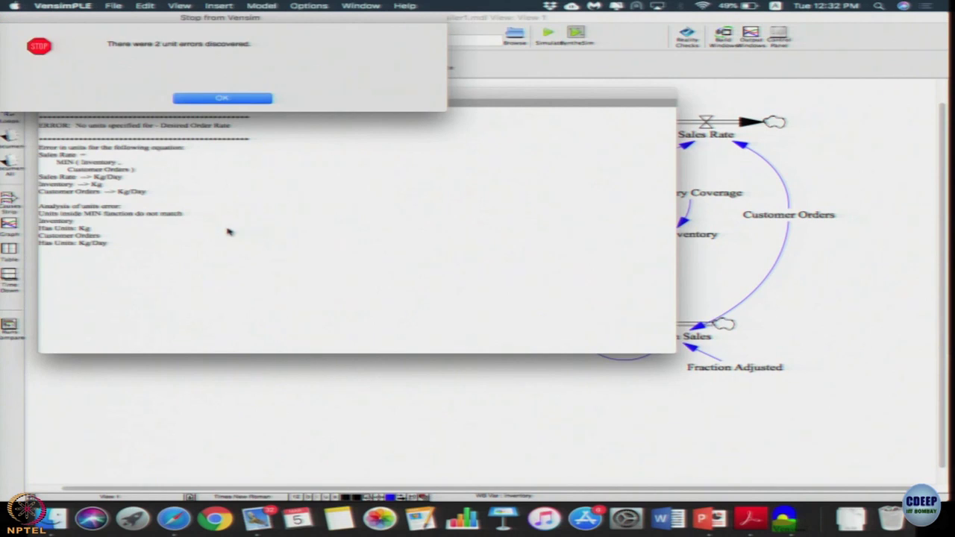
click(221, 98)
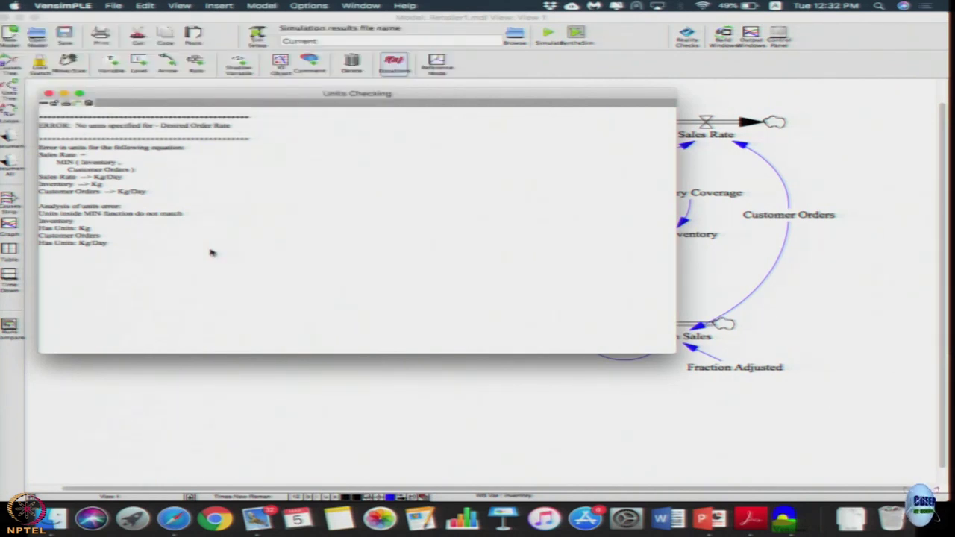
click(49, 94)
- Set the units of Desired Order Rate to Kg/Day
click(194, 263)
click(220, 65)
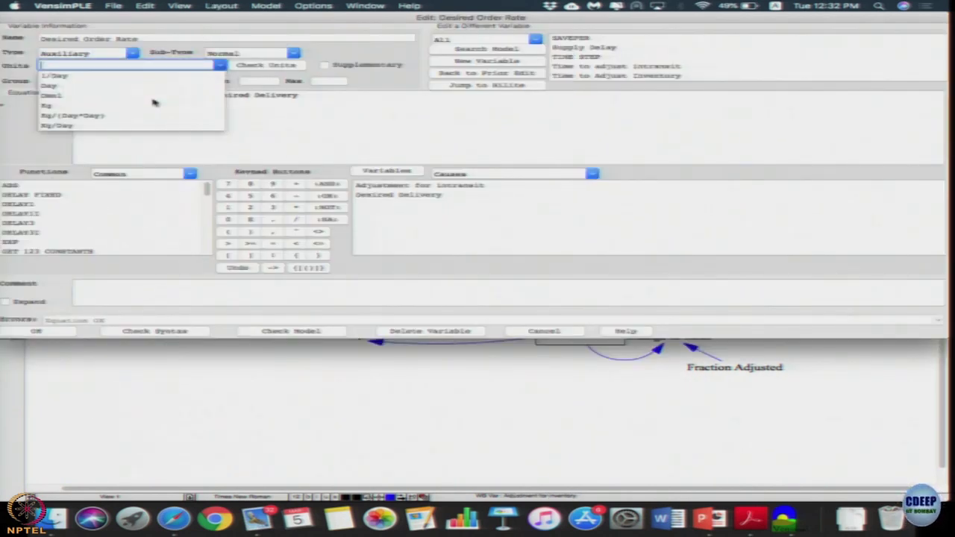
click(137, 127)
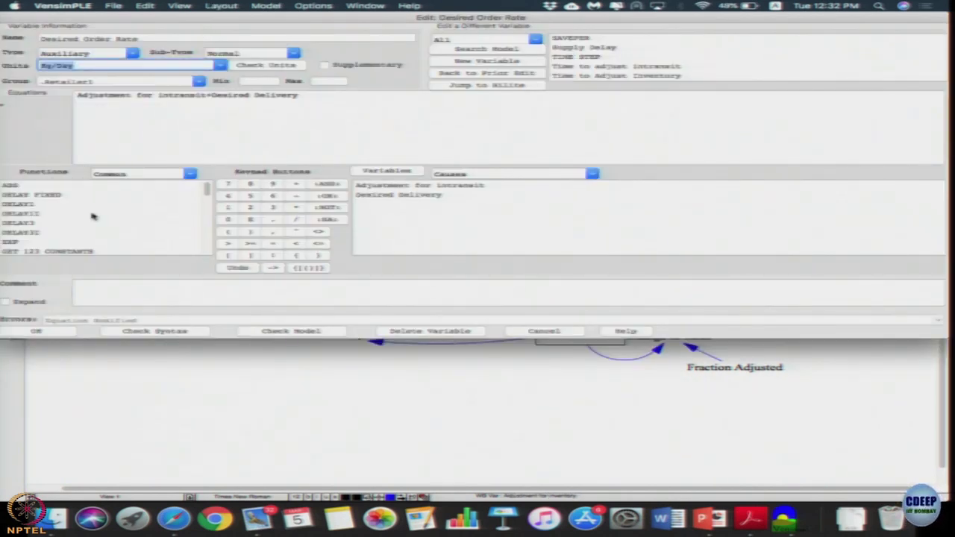
click(59, 332)
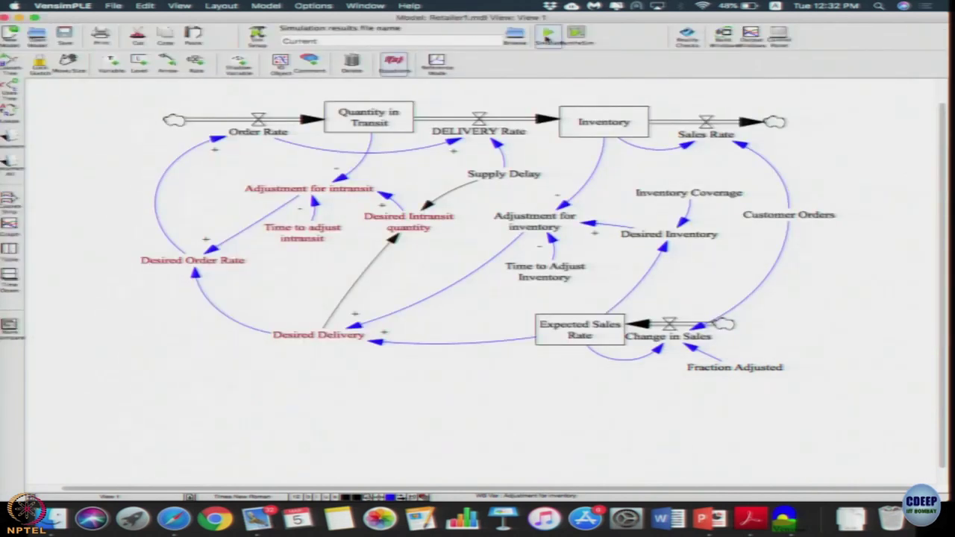
- Repeat the units check, examine the analysis of the Sales Rate equation, and close the report
click(548, 34)
click(104, 100)
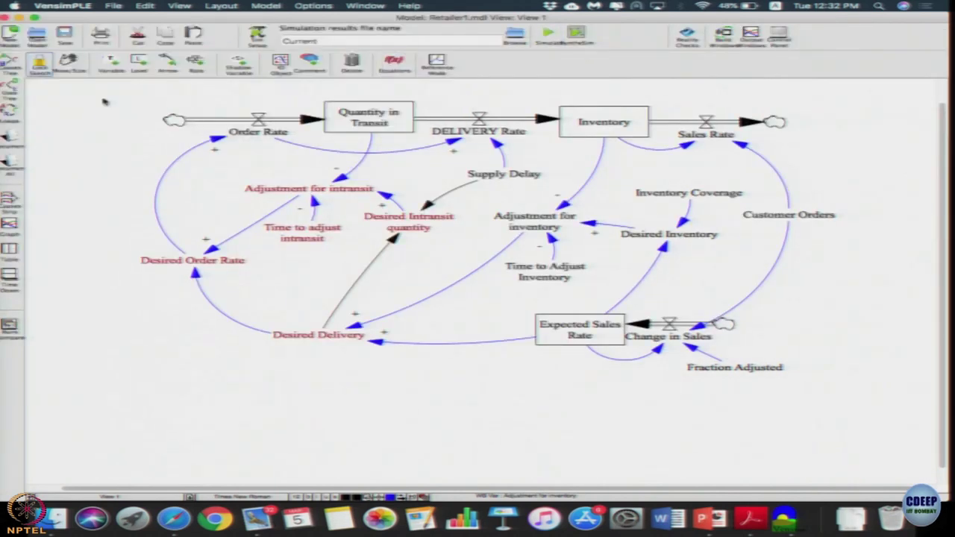
click(269, 5)
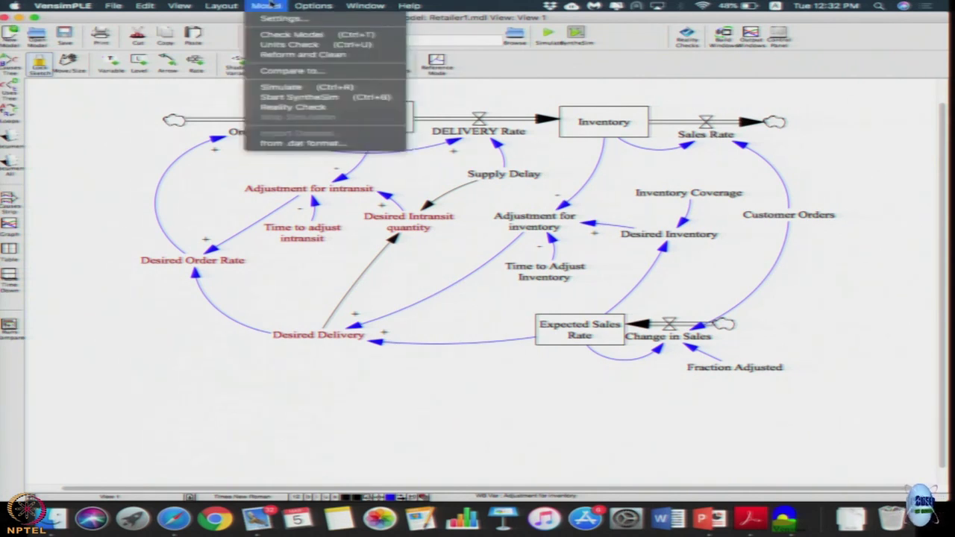
click(275, 48)
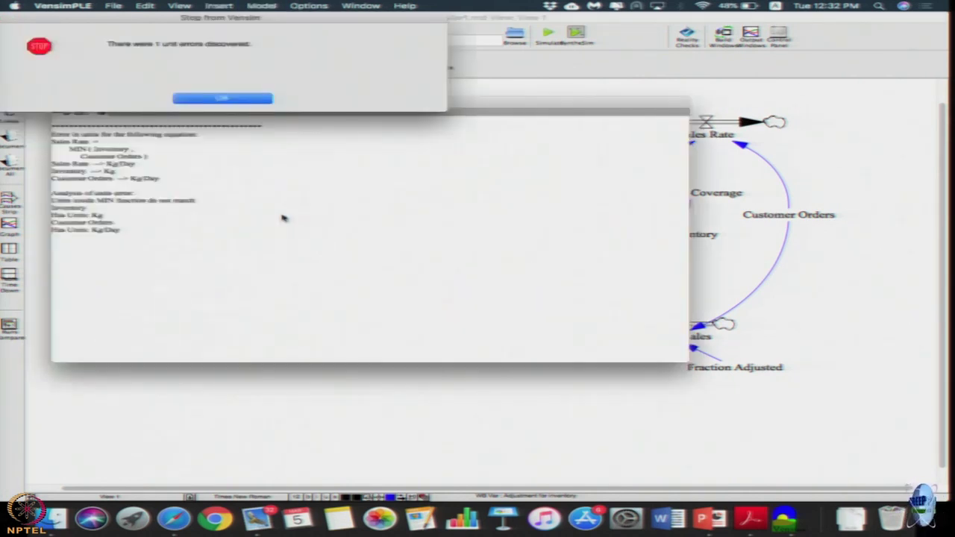
click(224, 98)
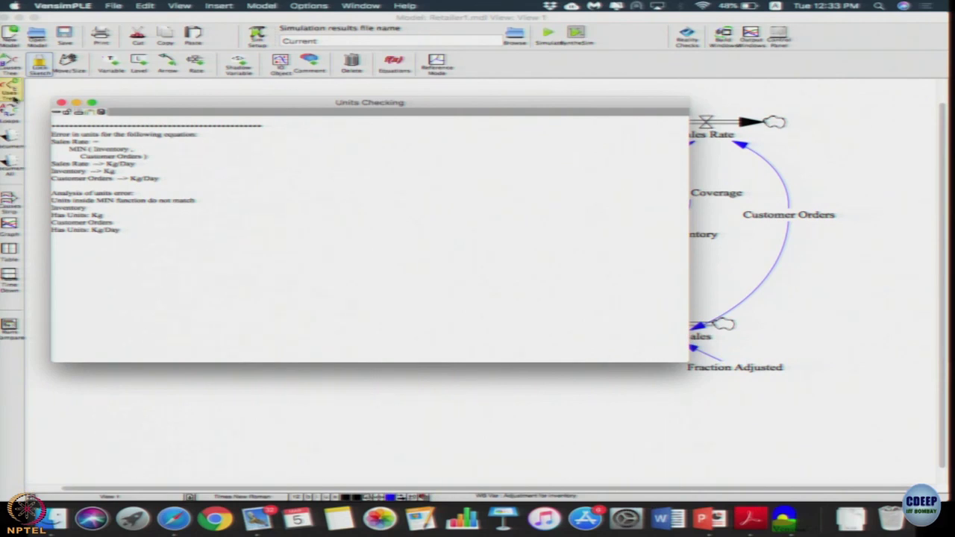
click(61, 102)
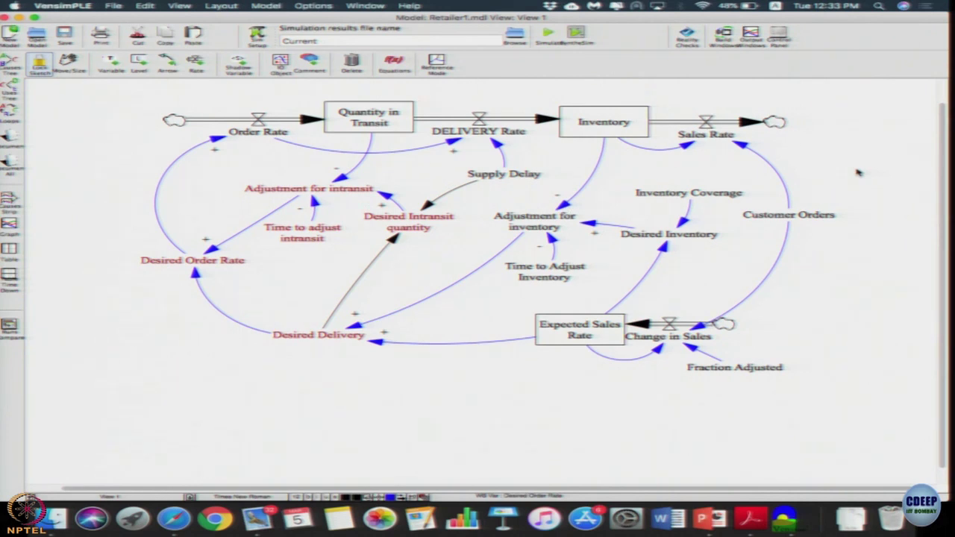
- Remove the arrow from Inventory to Sales Rate and add a variable named Max Sales beneath the flow between them
click(109, 65)
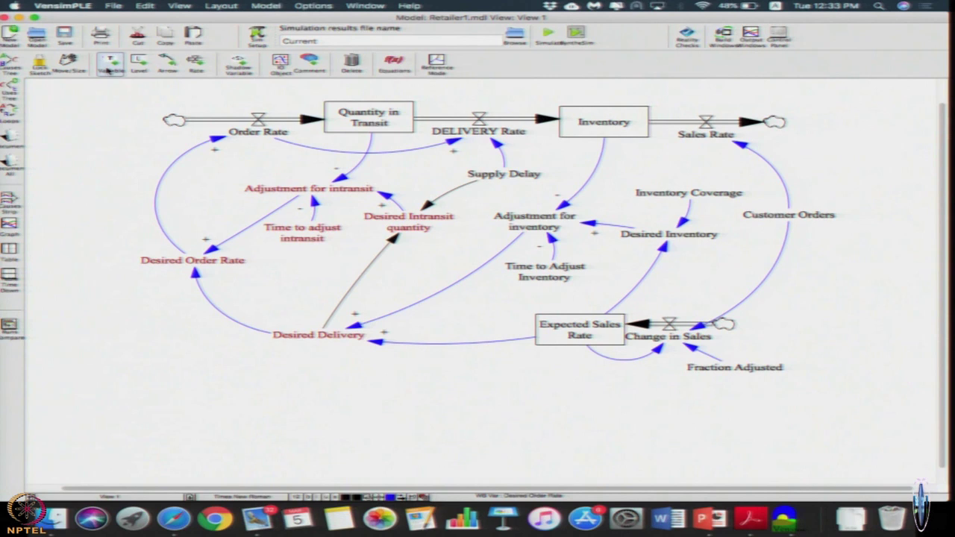
click(654, 161)
text(salx Sales)
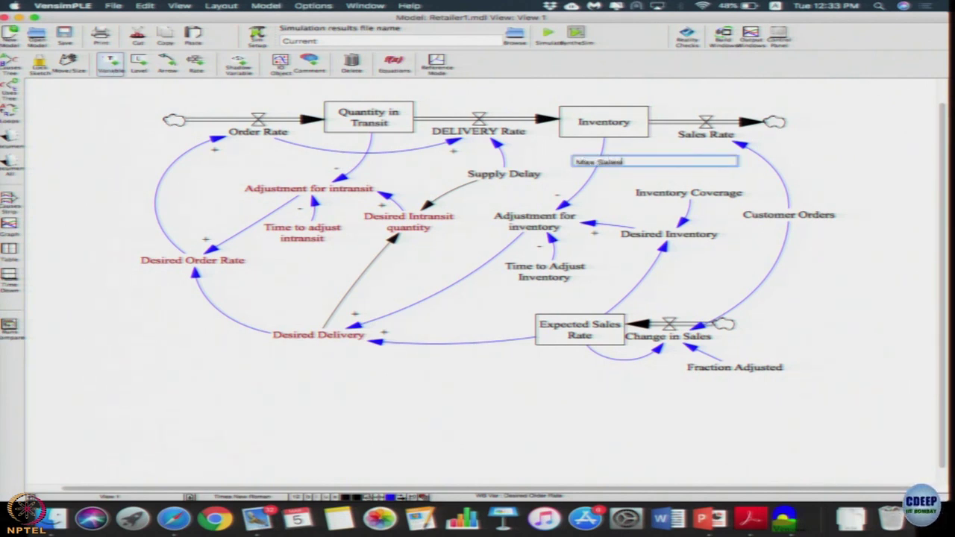
key(Return)
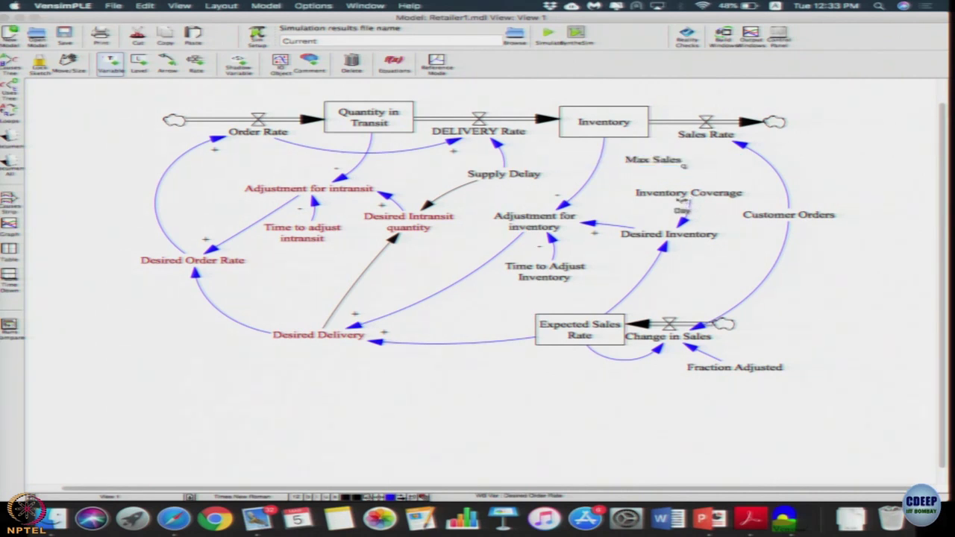
- Move Inventory Coverage below Desired Inventory and draw an arrow from Inventory to Max Sales
drag(690, 196, 716, 274)
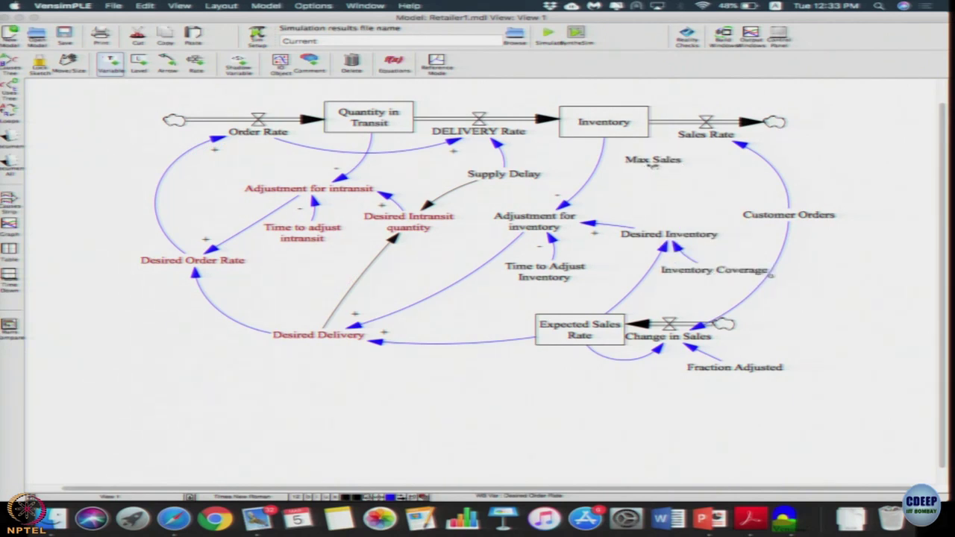
click(649, 163)
click(649, 163)
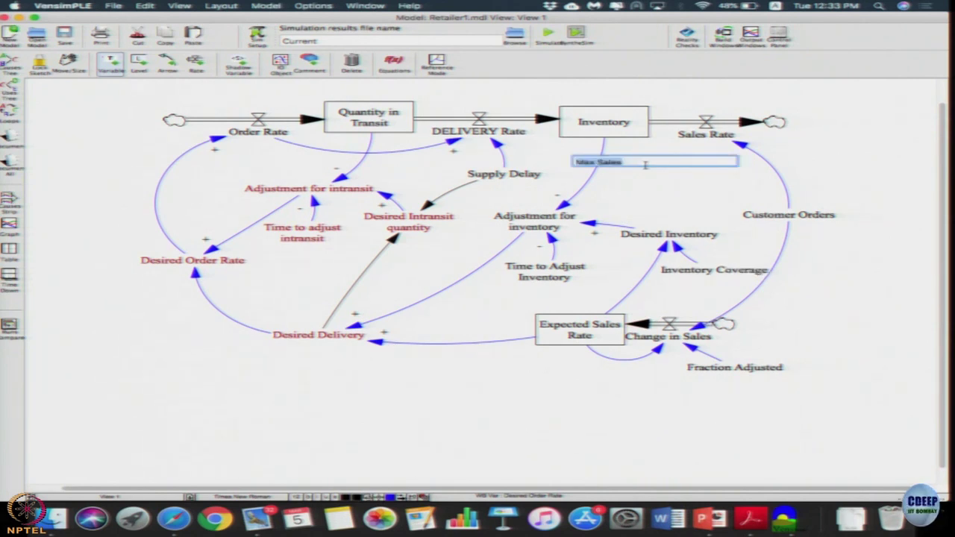
click(646, 209)
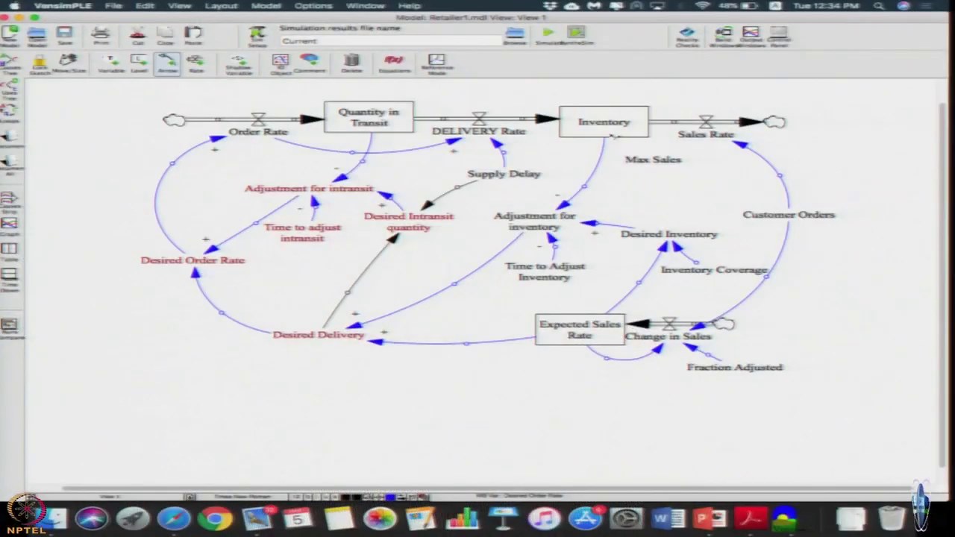
click(613, 136)
click(633, 148)
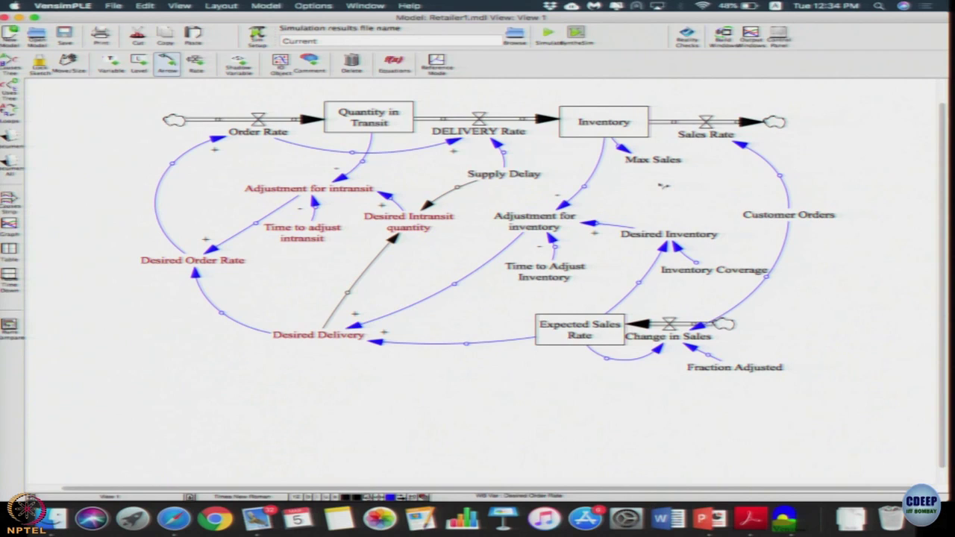
- Add a variable named Min Order Processing Delay just below Max Sales
click(111, 63)
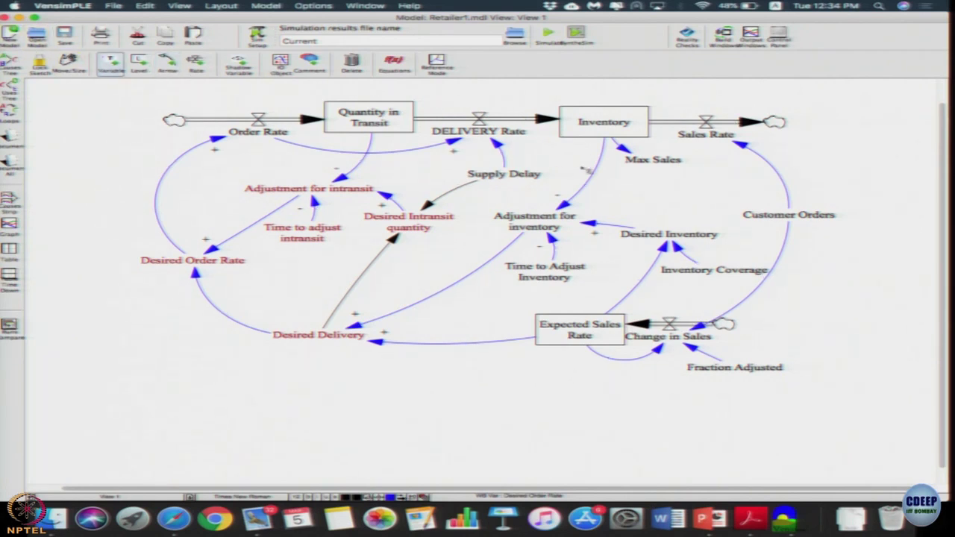
click(634, 191)
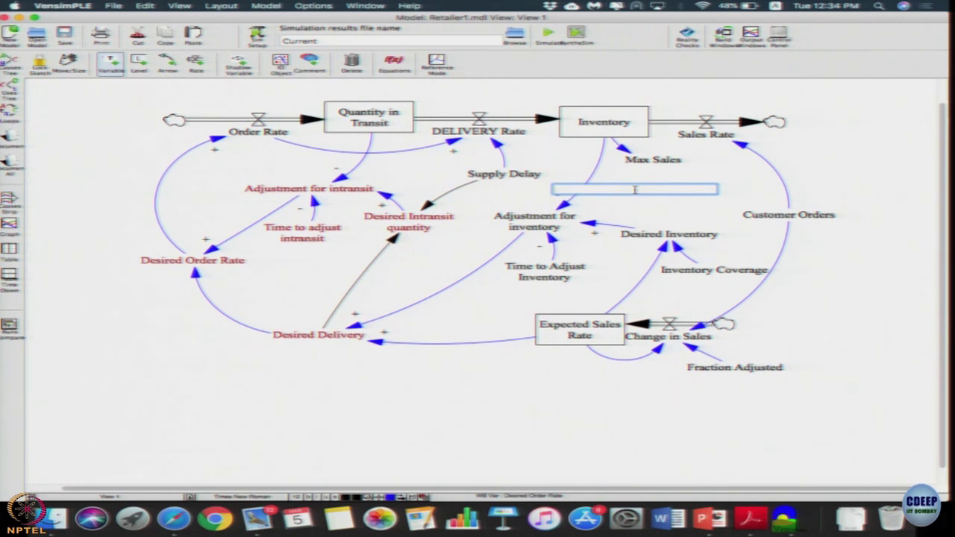
text(Min Order Processing Delay)
key(Return)
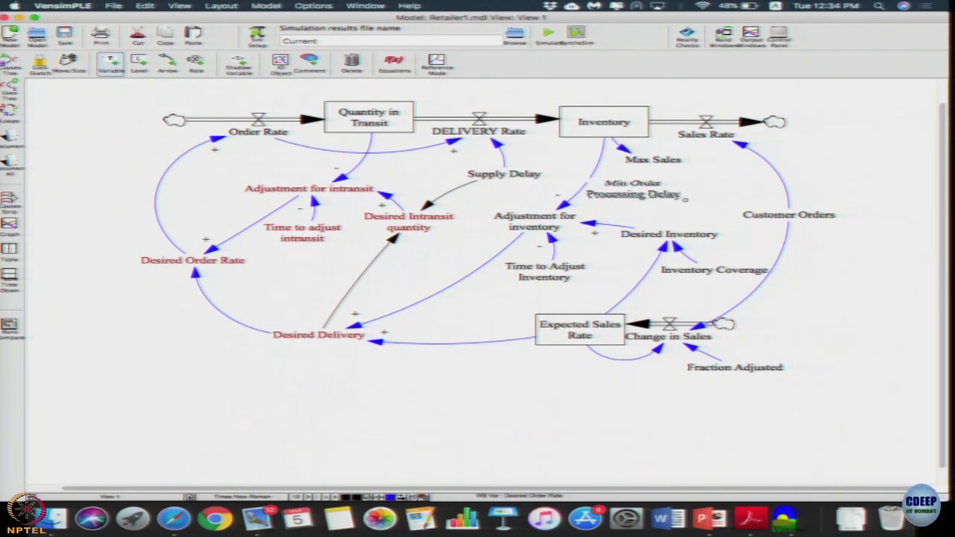
- Draw arrows from Min Order Processing Delay to Max Sales and from Max Sales to Sales Rate, centring the delay variable beneath Max Sales
click(72, 65)
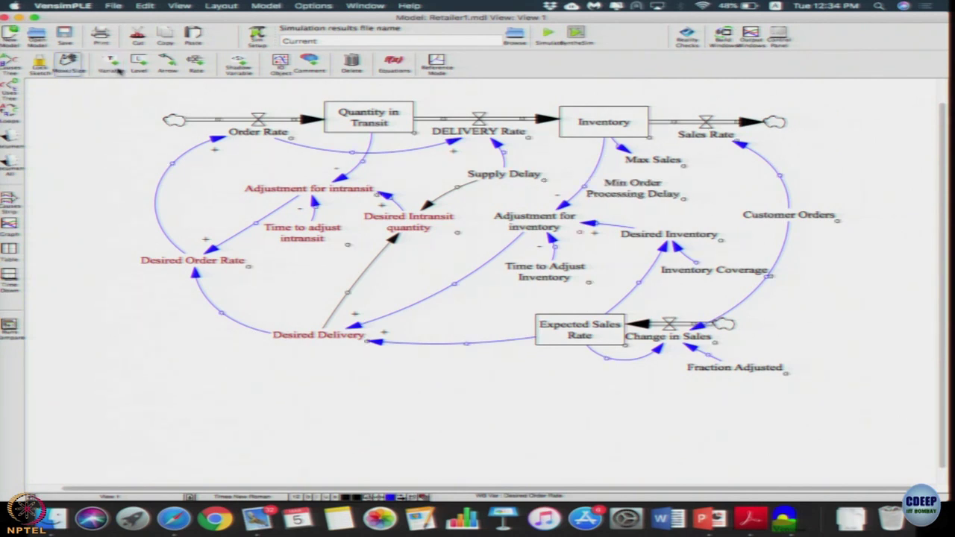
click(178, 65)
click(655, 191)
click(653, 159)
drag(652, 188, 670, 197)
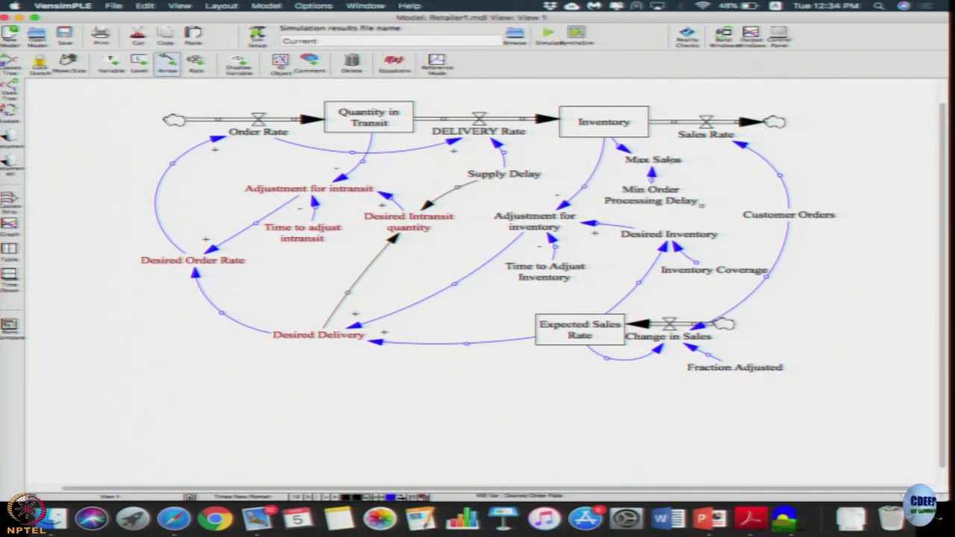
click(654, 159)
click(719, 140)
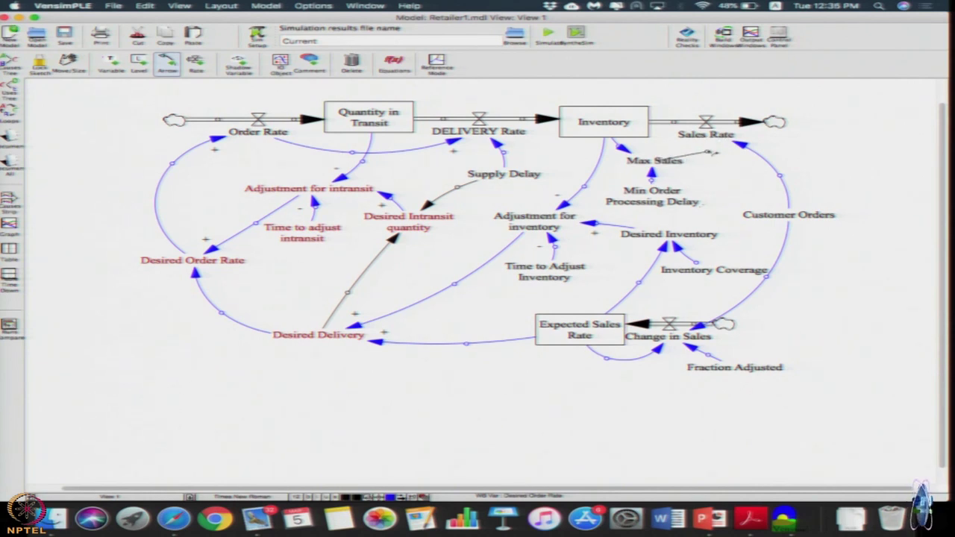
- Set the Max Sales equation to Inventory/Min Order Processing Delay with units of Kg/Day
click(394, 63)
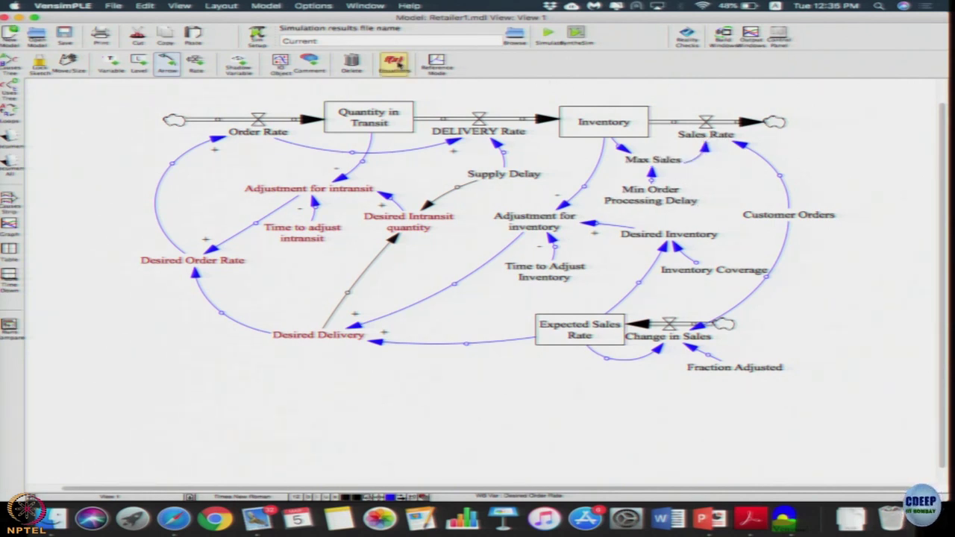
click(656, 161)
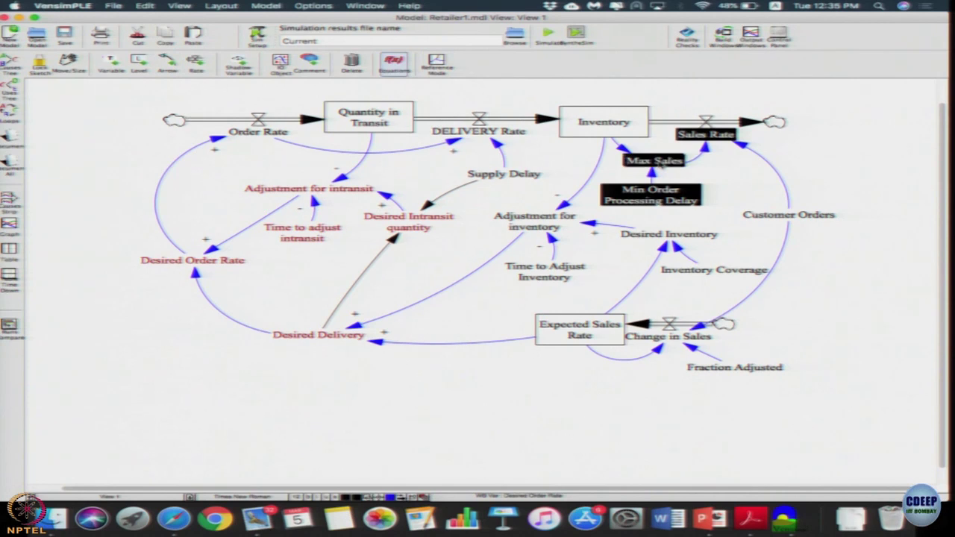
click(407, 187)
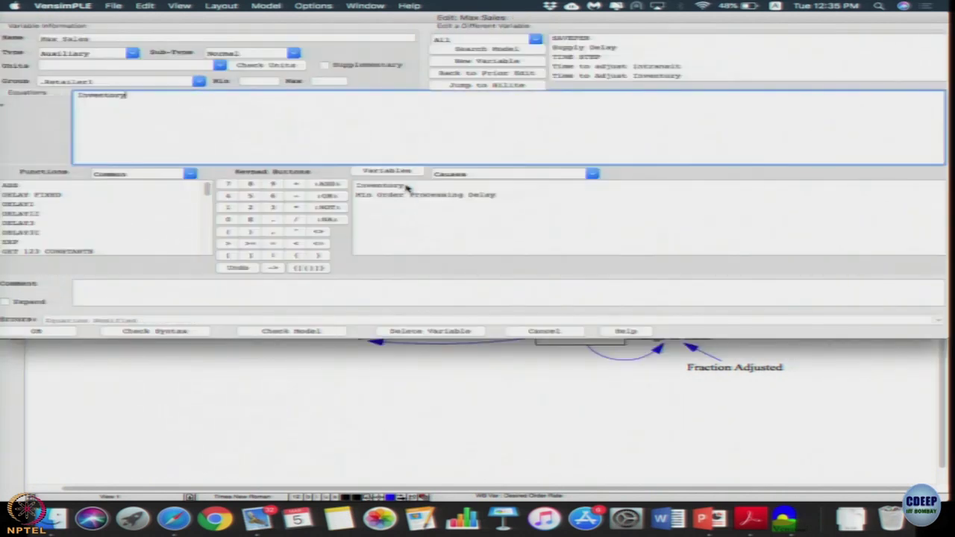
click(427, 197)
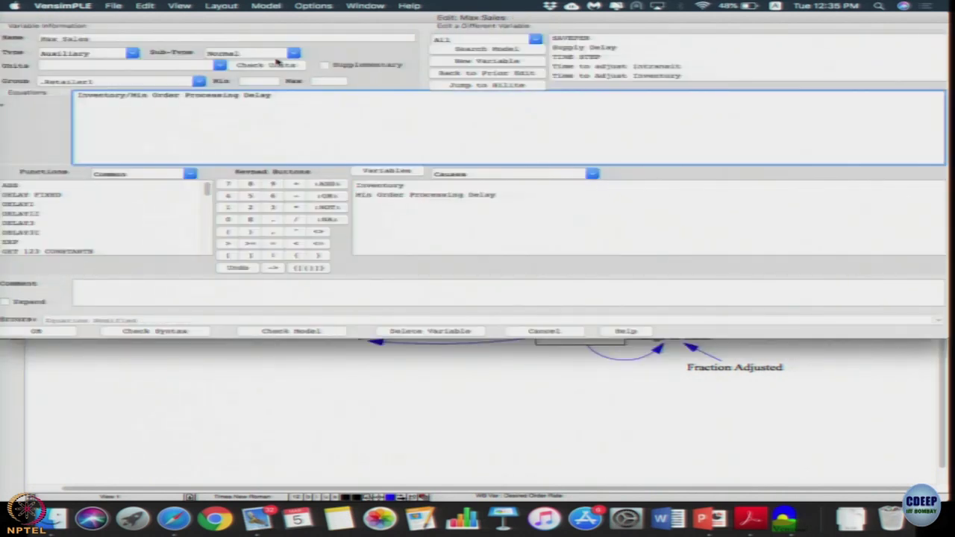
click(221, 66)
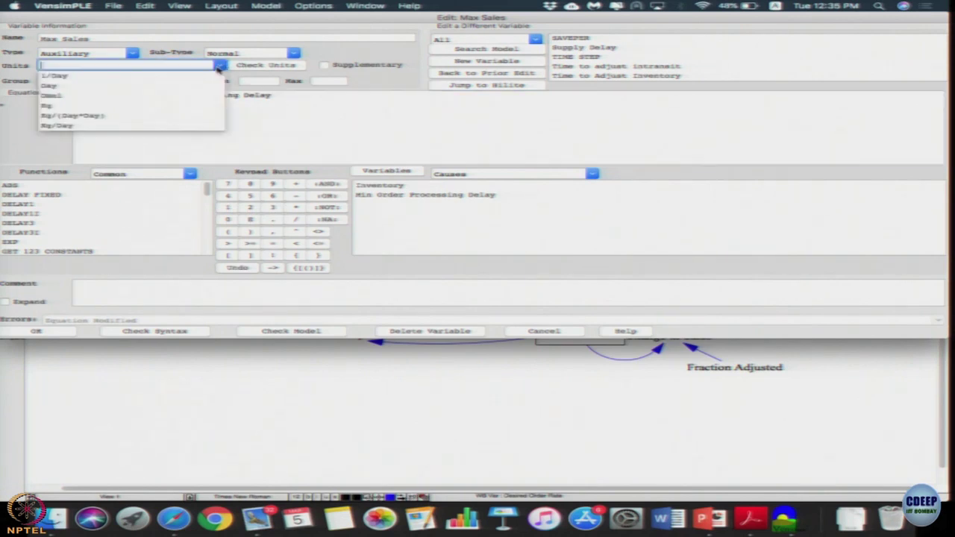
click(159, 125)
click(59, 333)
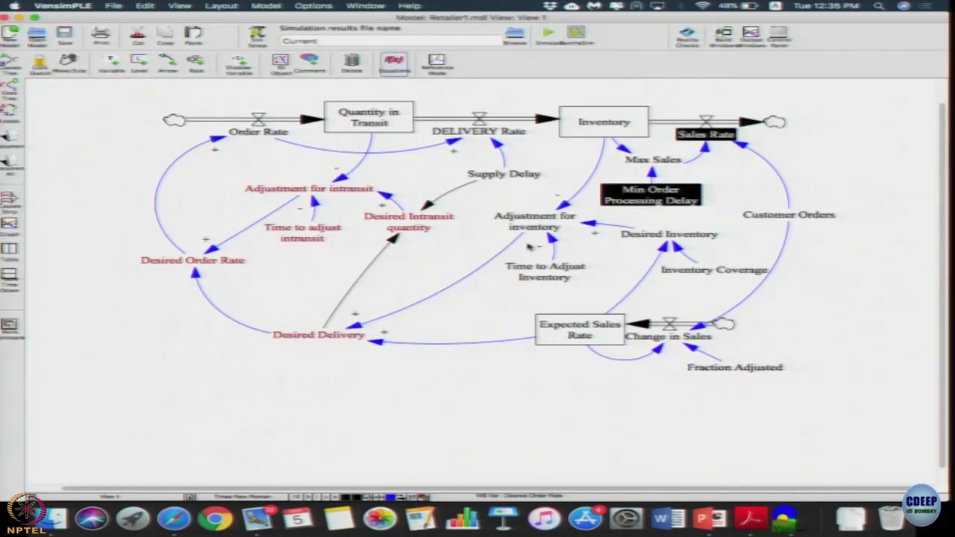
- Set the Min Order Processing Delay constant to 1 with units of Day
click(669, 197)
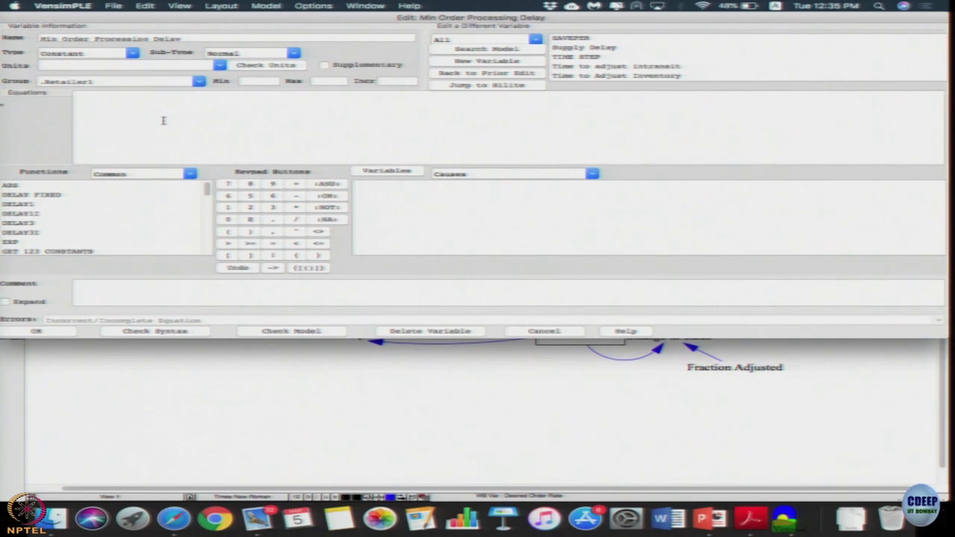
text(1)
click(219, 66)
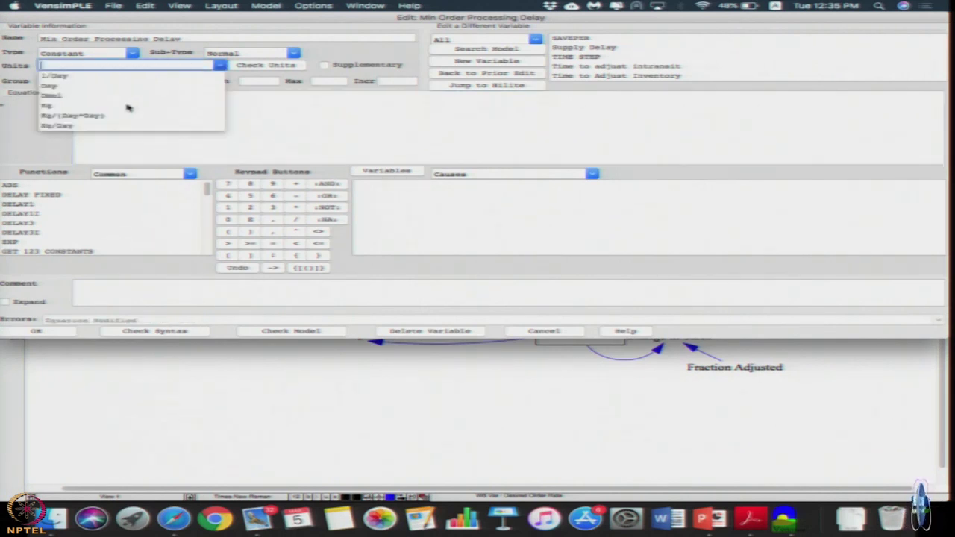
click(137, 88)
click(59, 332)
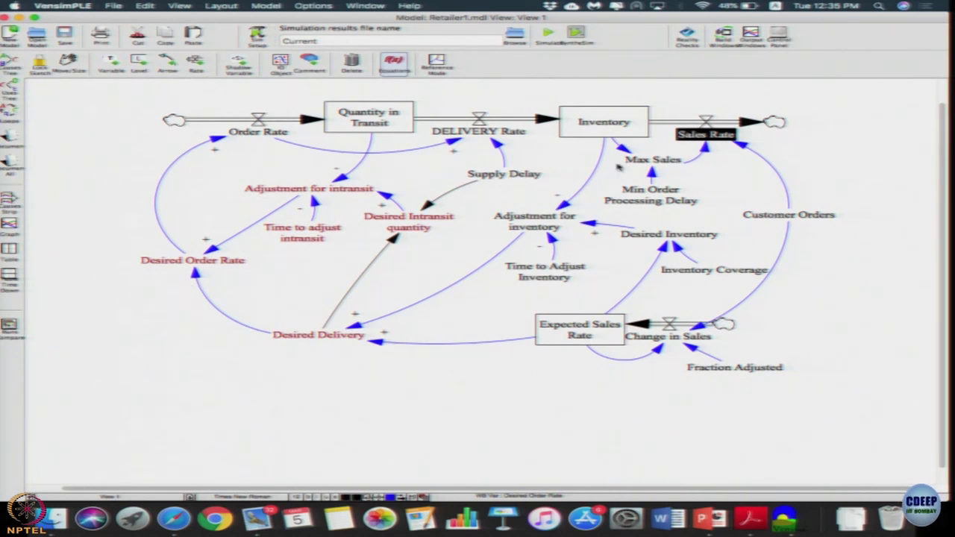
- Replace Inventory with Max Sales in the Sales Rate equation, making it MIN(Max Sales,Customer Orders)
click(700, 134)
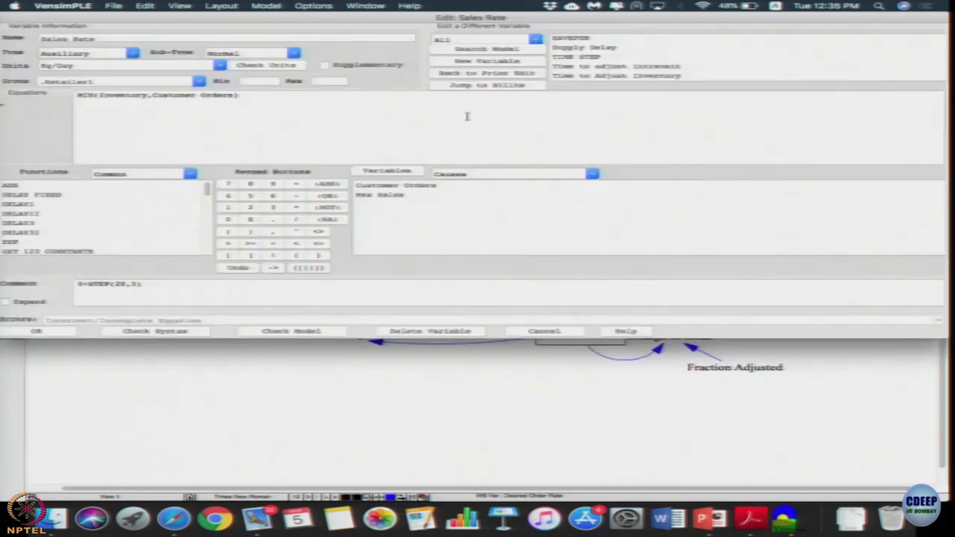
click(128, 96)
double_click(123, 96)
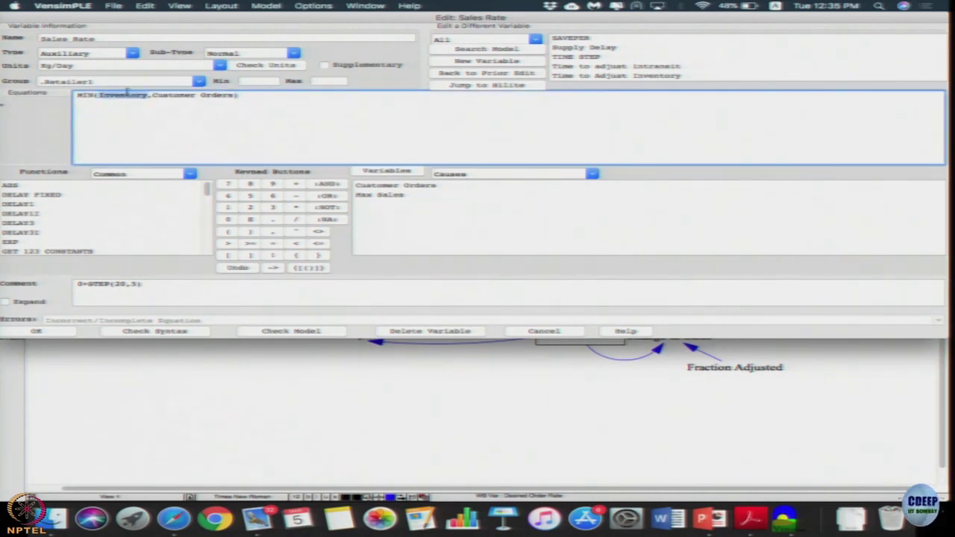
click(378, 196)
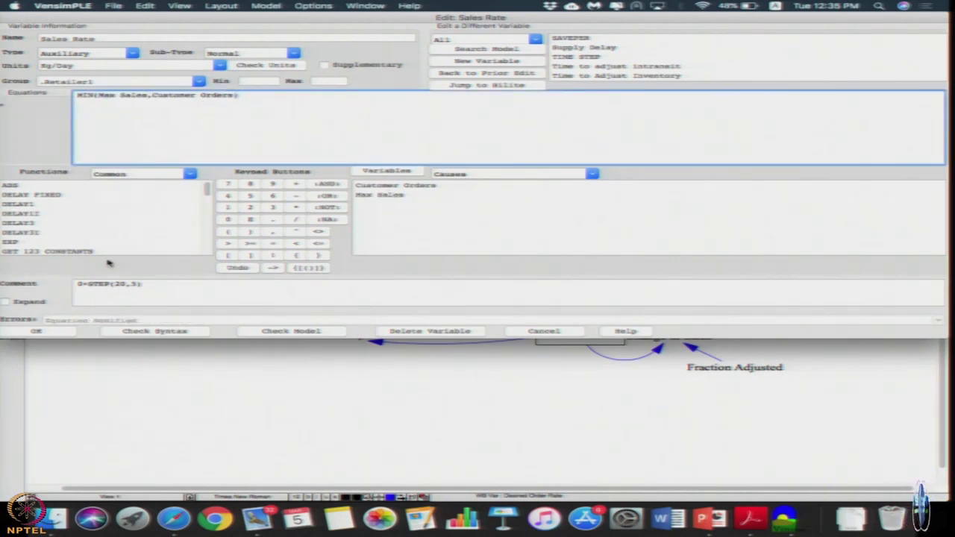
click(57, 331)
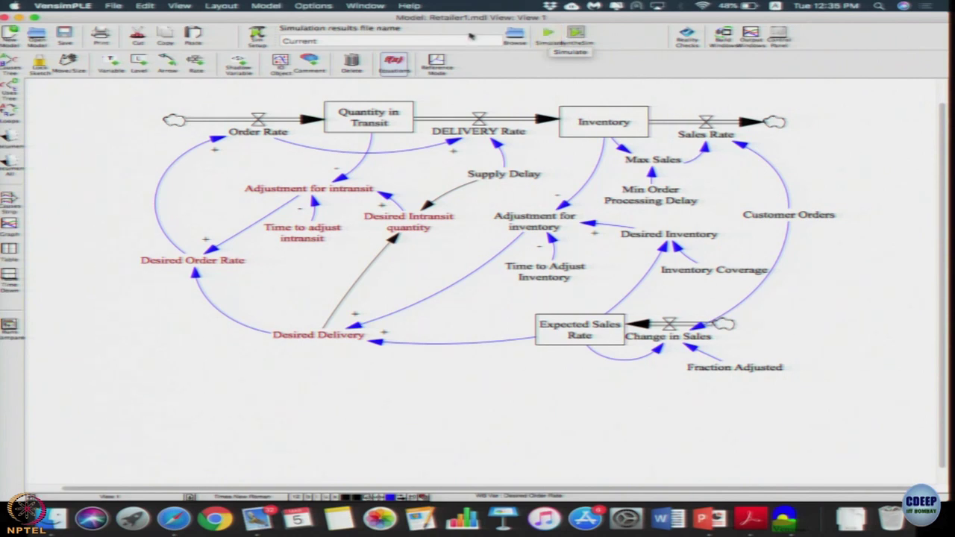
- Run a units check on the model and simulate it, overwriting the Current results
click(266, 6)
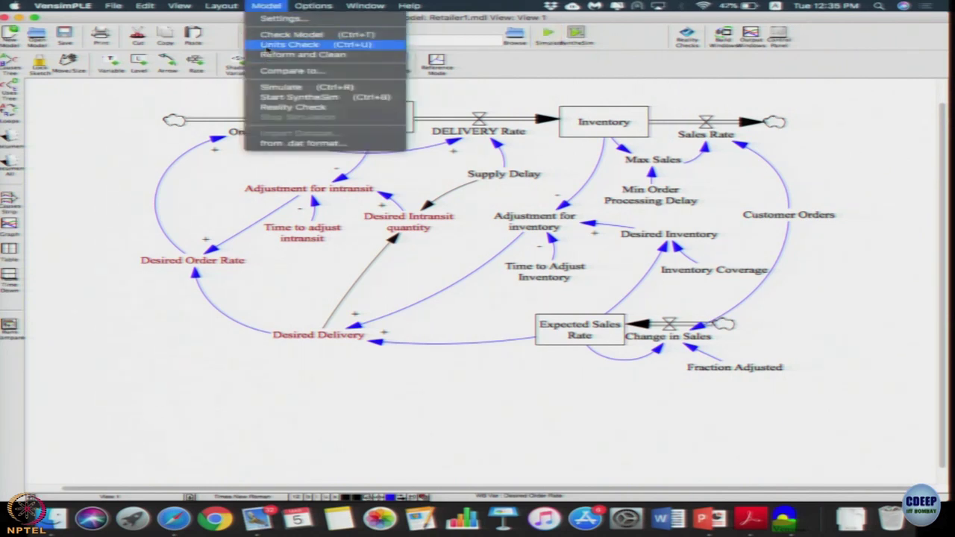
click(268, 45)
click(223, 98)
click(549, 34)
click(102, 98)
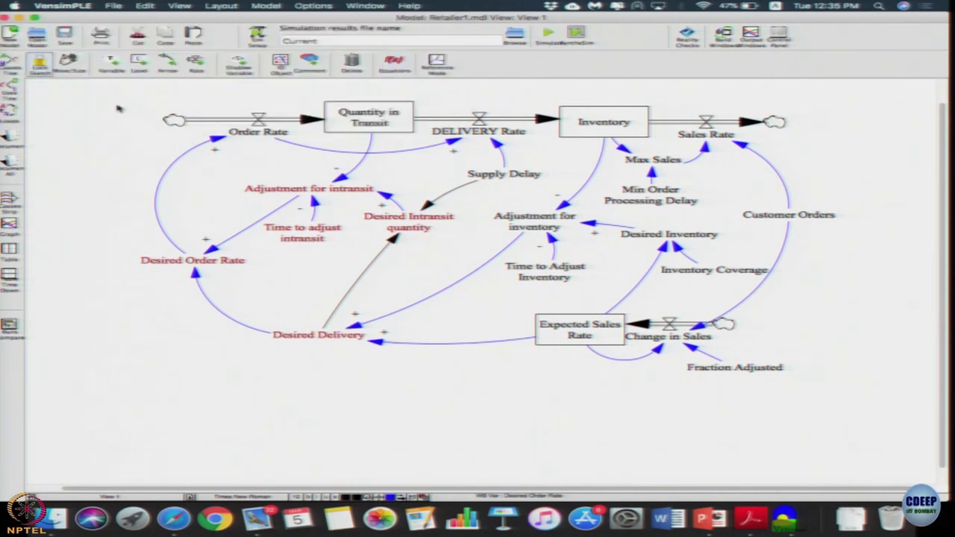
- Plot Inventory and Desired Inventory together in an enlarged graph, examine both curves, and close the graph
click(592, 128)
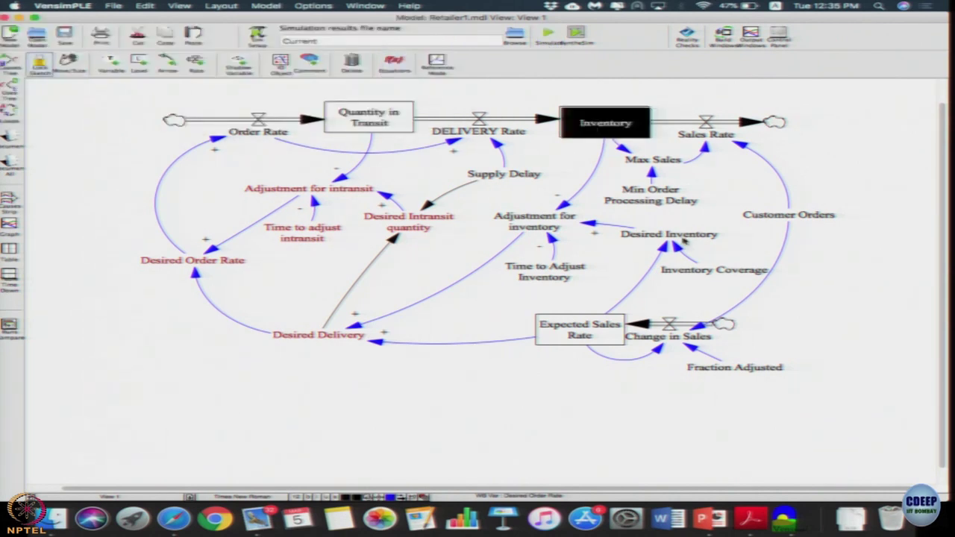
shift+click(682, 236)
click(14, 225)
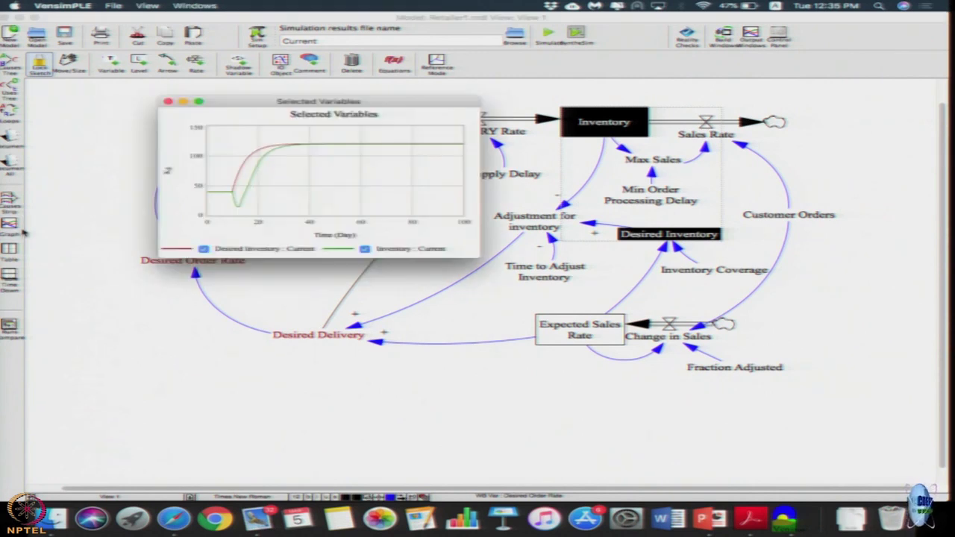
drag(481, 259, 642, 359)
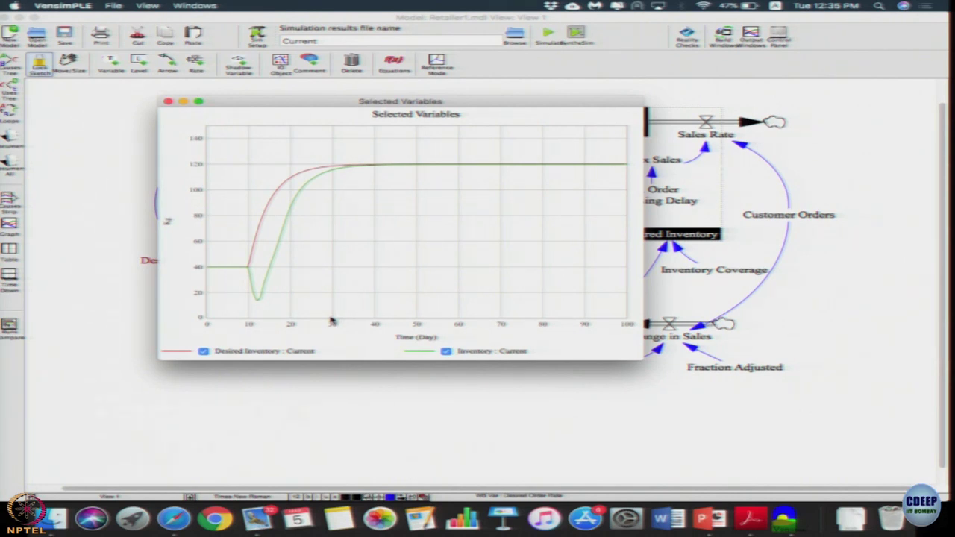
click(168, 102)
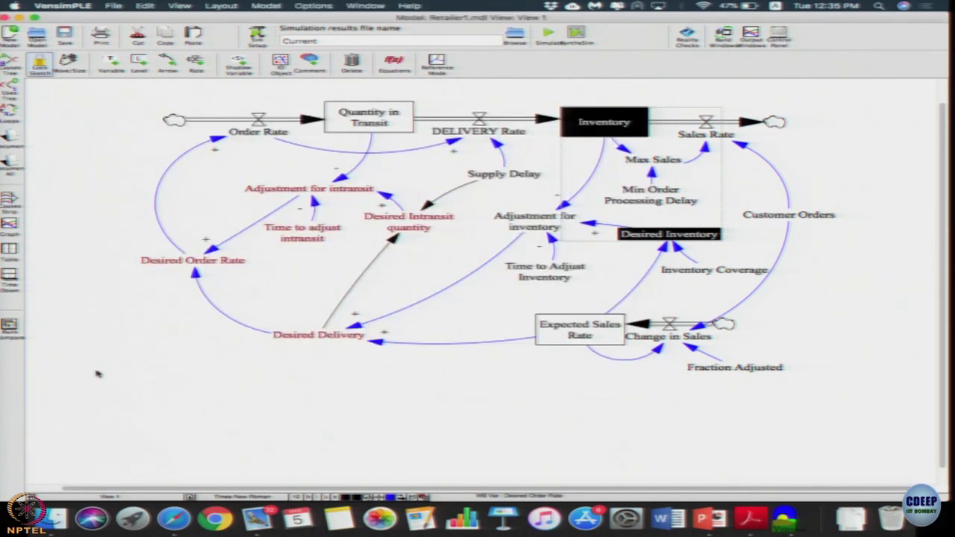
click(96, 381)
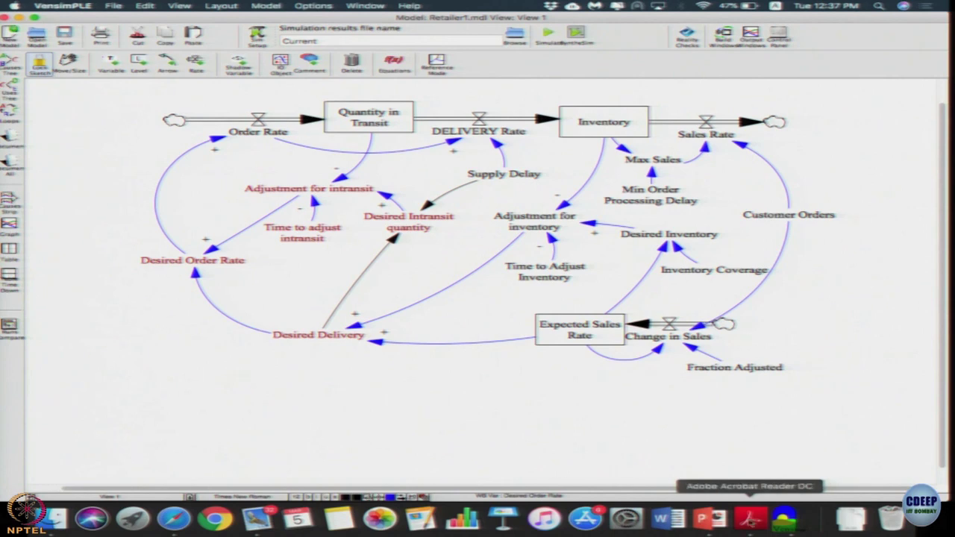
- Switch to the PowerPoint slideshow and advance to the Complete Retailer Model slide
click(710, 519)
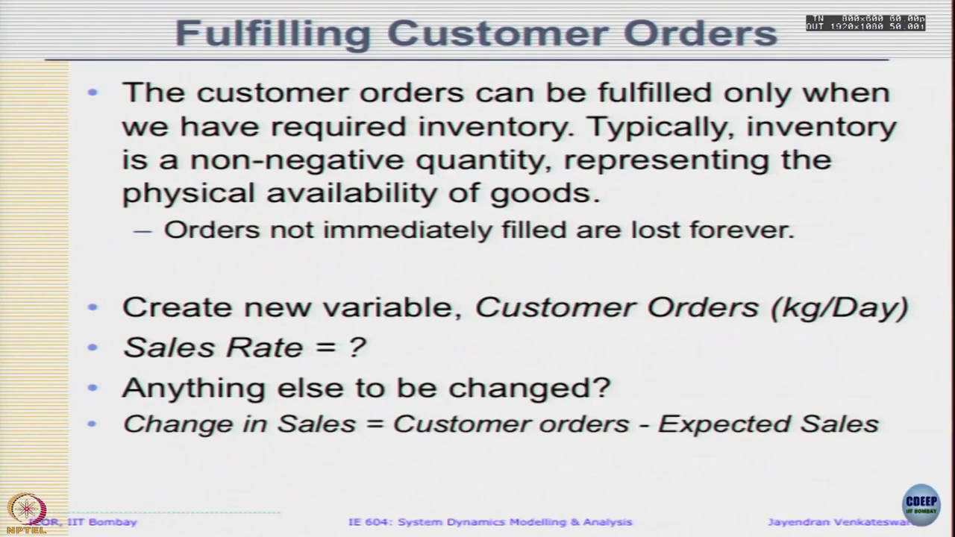
key(Right)
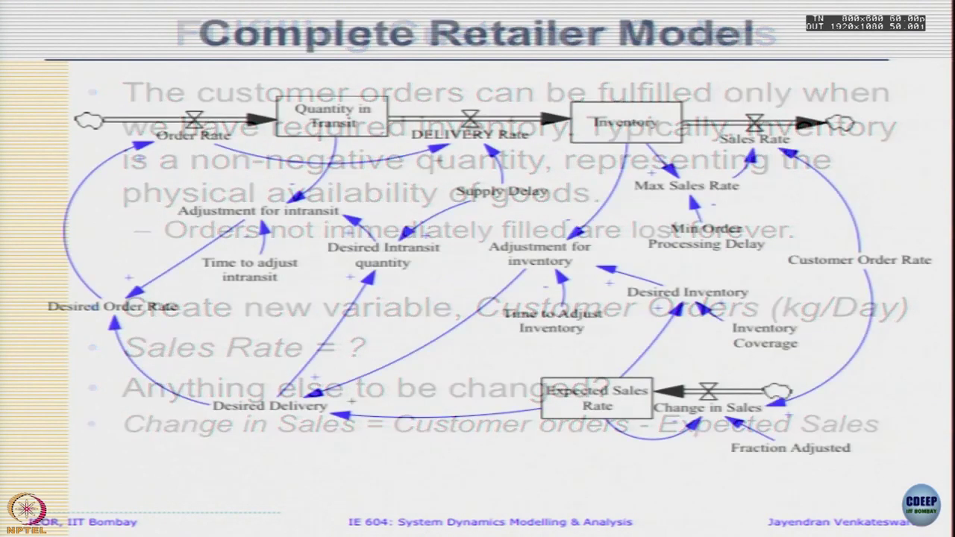
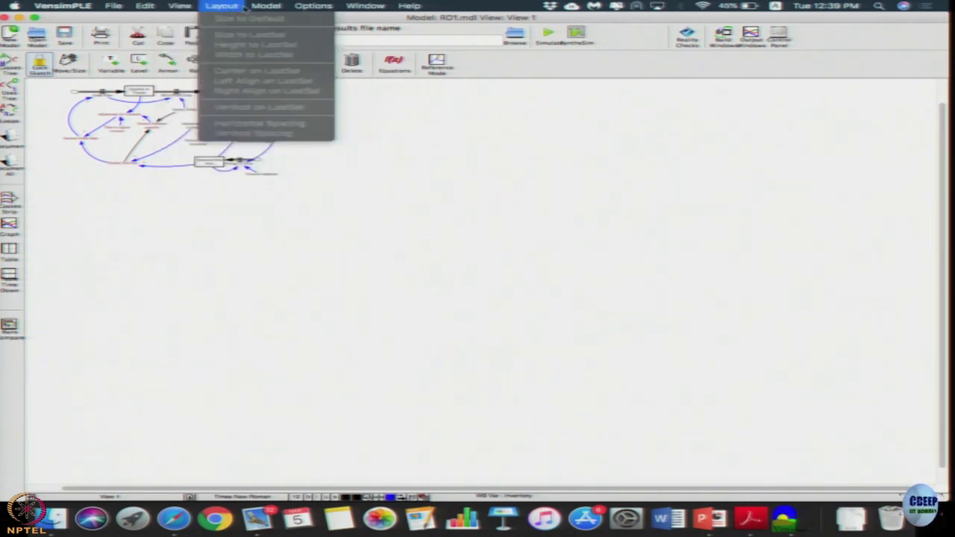
- Duplicate the entire retailer model in RD1.mdl and place the copy beside the original on its right
mouse_move(246, 44)
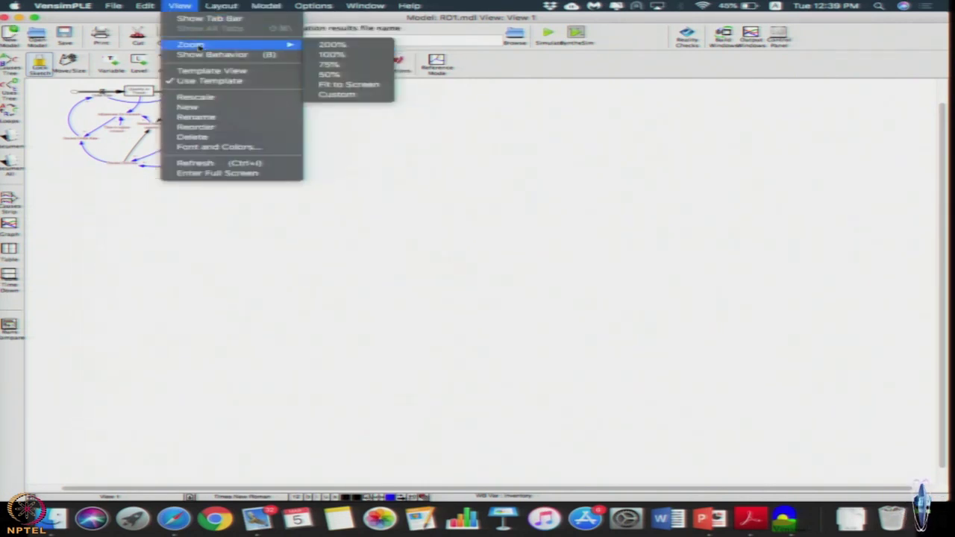
click(332, 68)
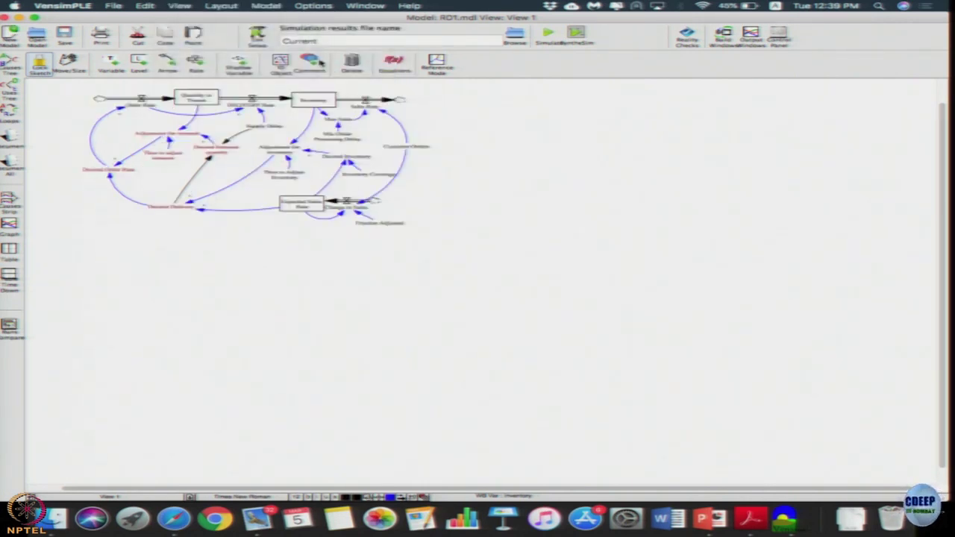
click(180, 6)
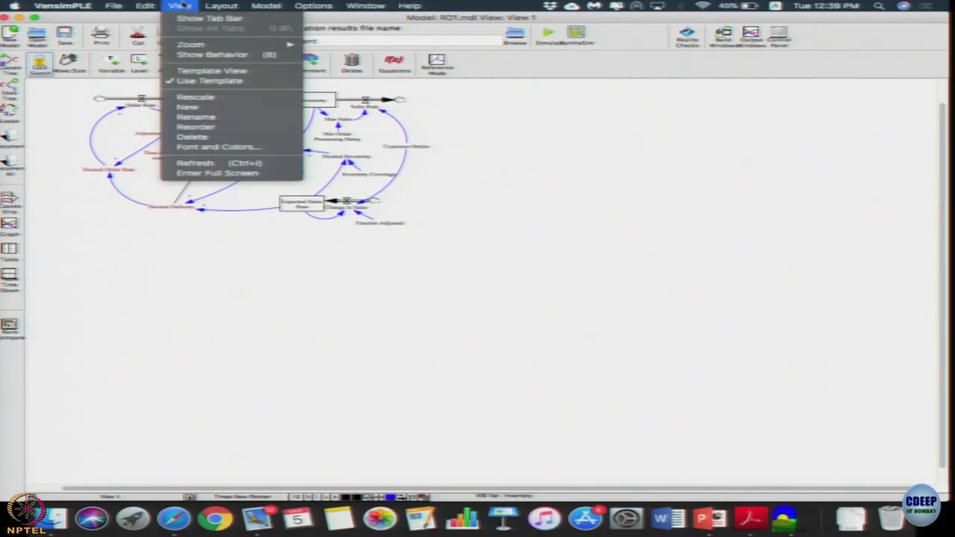
click(222, 285)
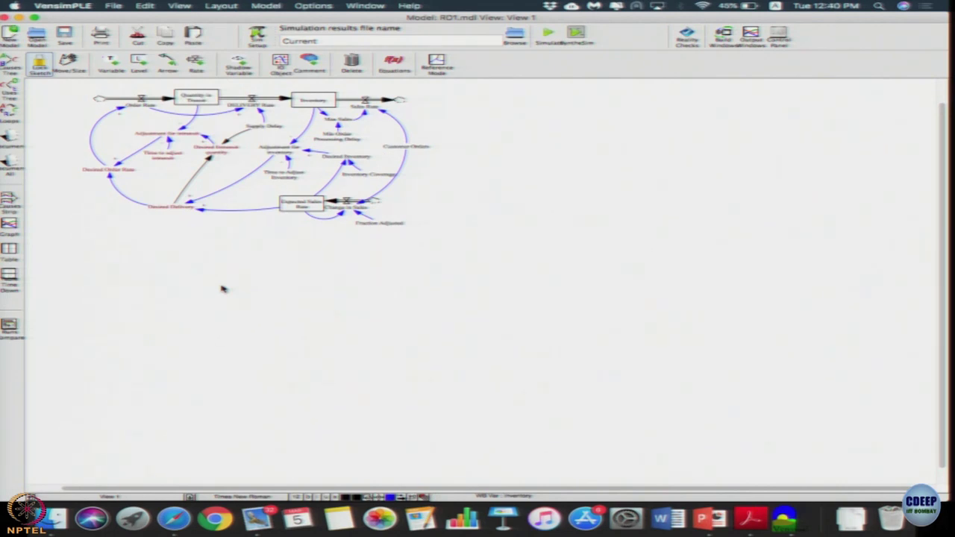
key(super+a)
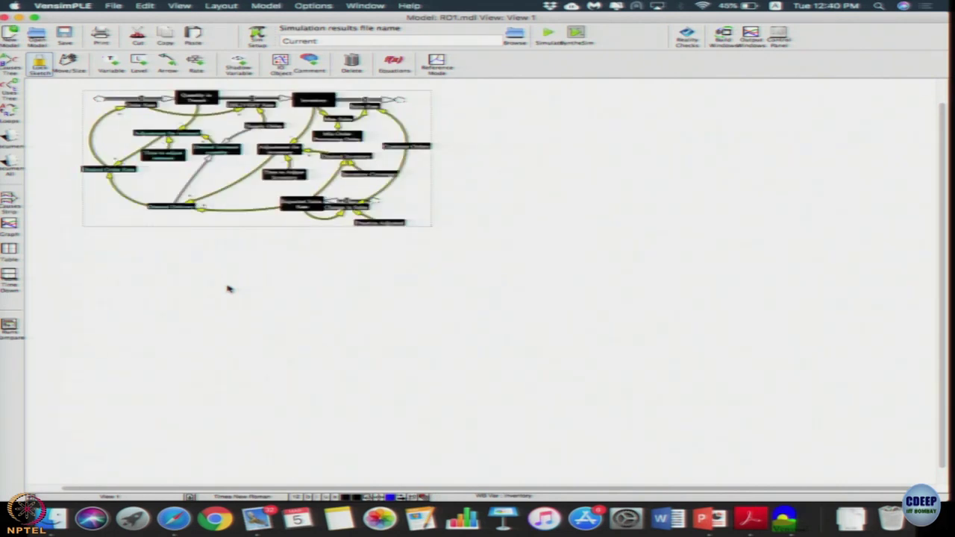
key(2)
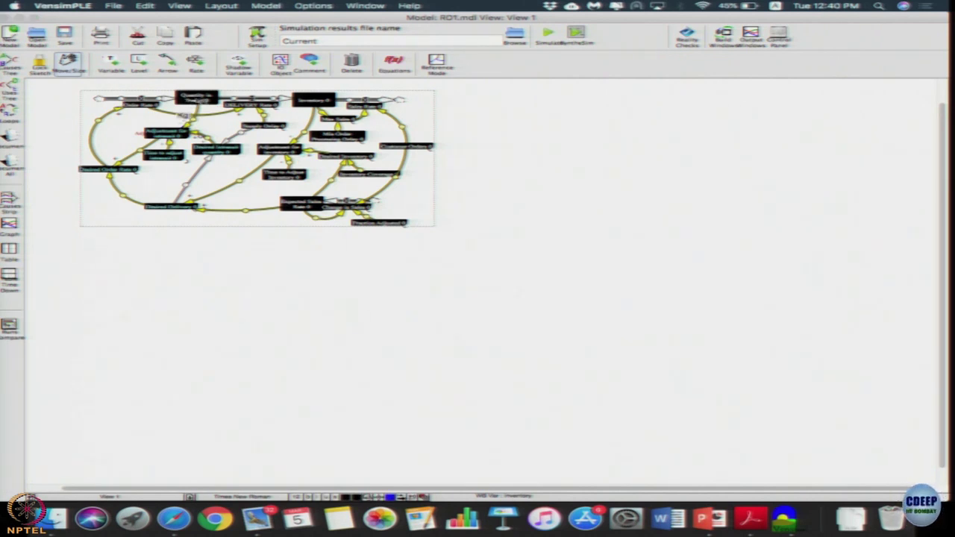
drag(197, 100, 644, 102)
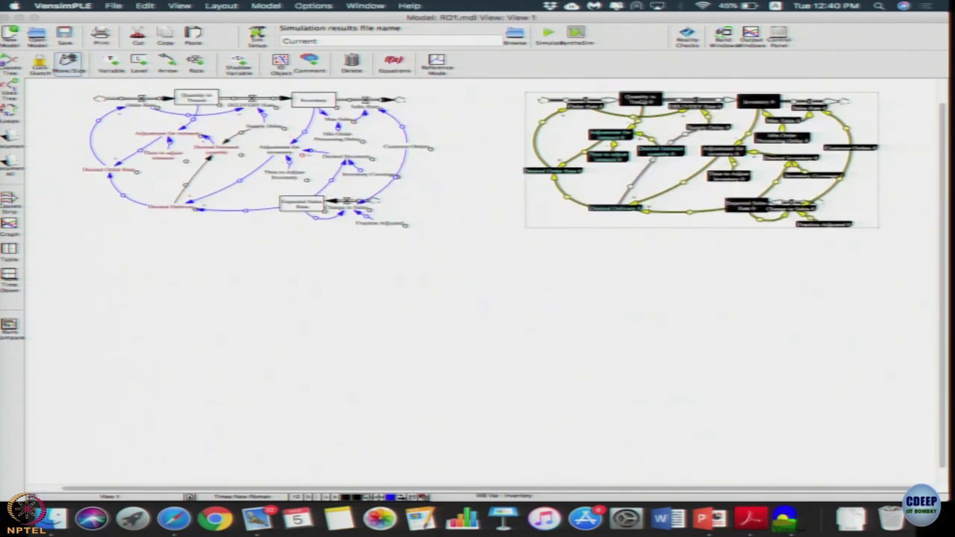
drag(654, 102, 598, 102)
click(495, 337)
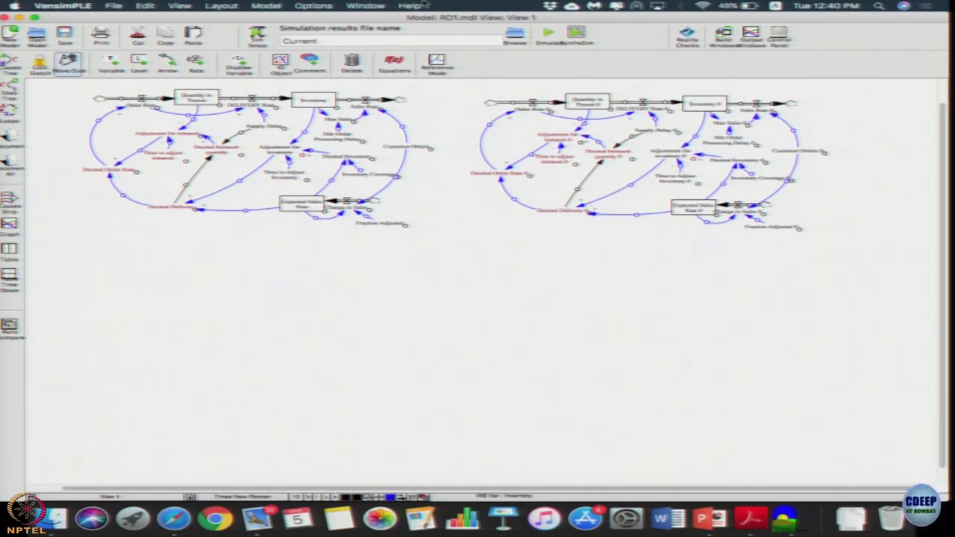
key(super+plus)
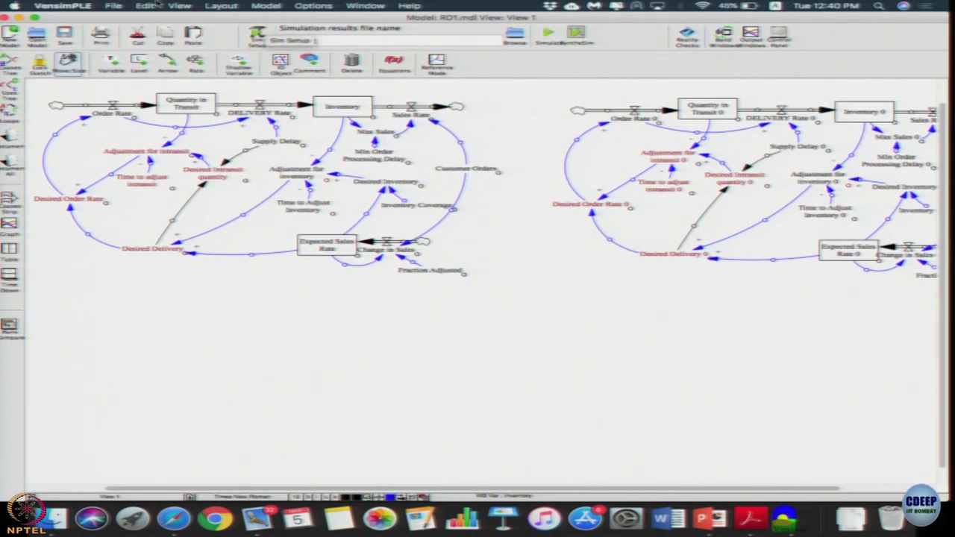
click(179, 5)
mouse_move(198, 44)
click(335, 95)
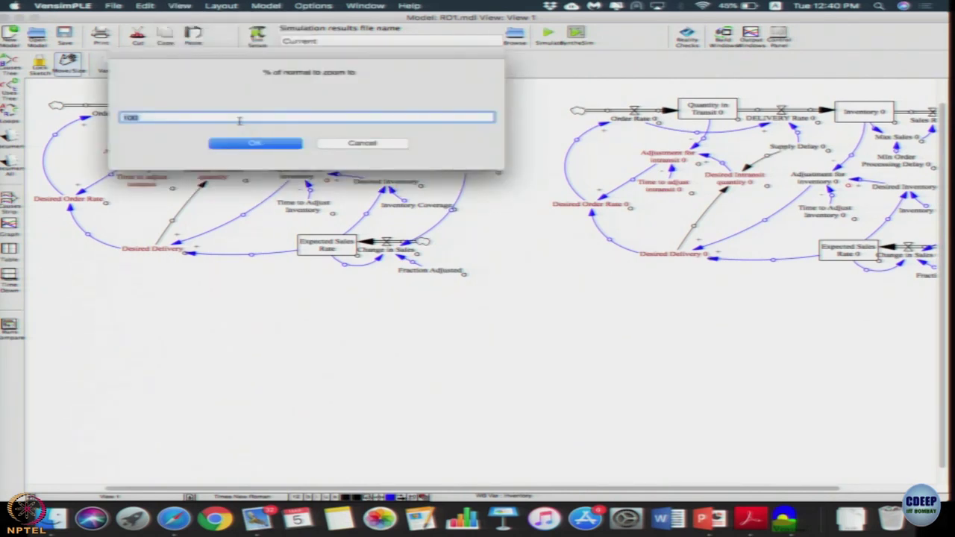
text(75)
key(Return)
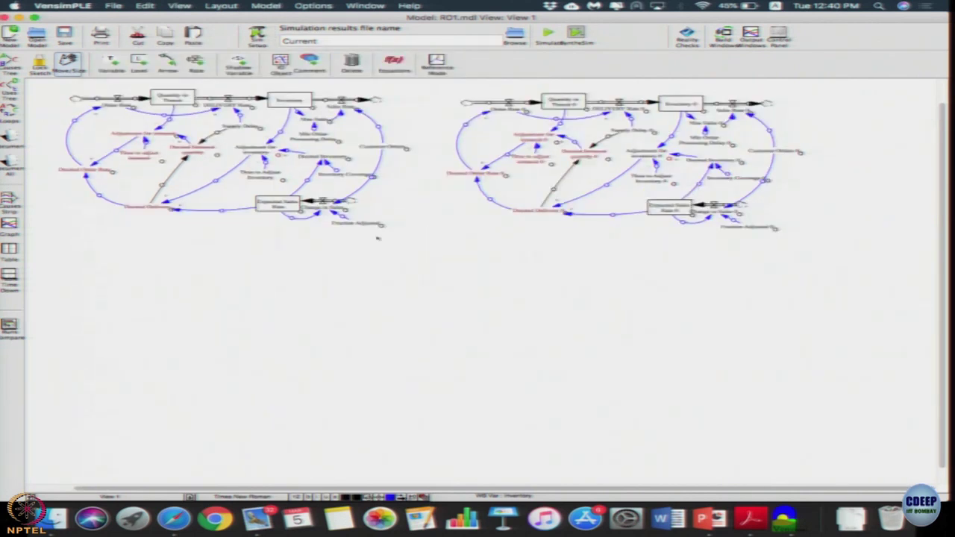
- Move the whole copied model slightly left and up so that it lines up level with the original
click(187, 6)
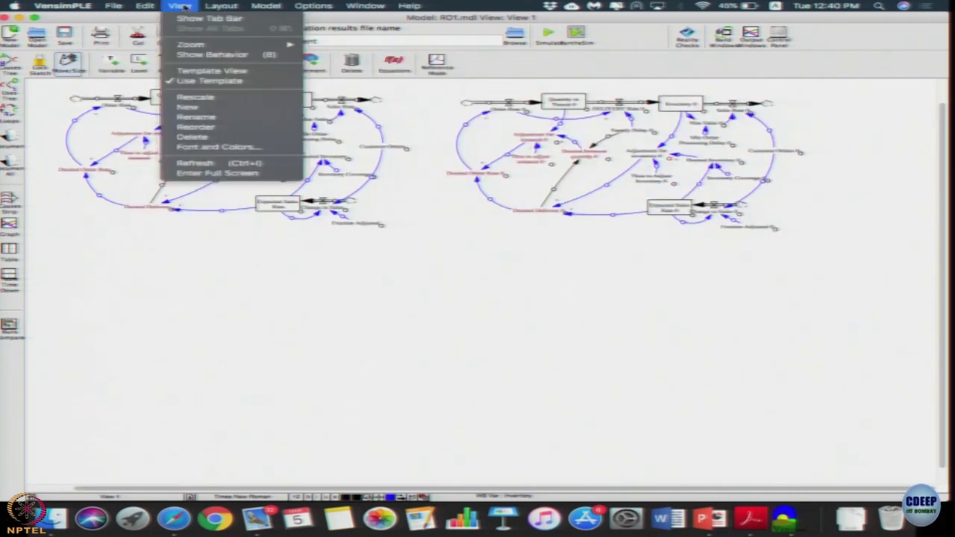
mouse_move(224, 45)
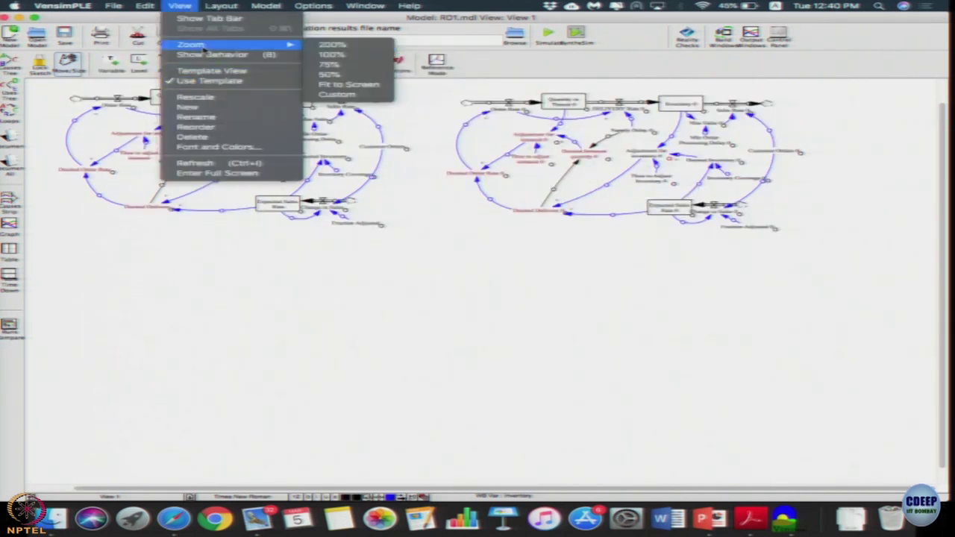
click(314, 55)
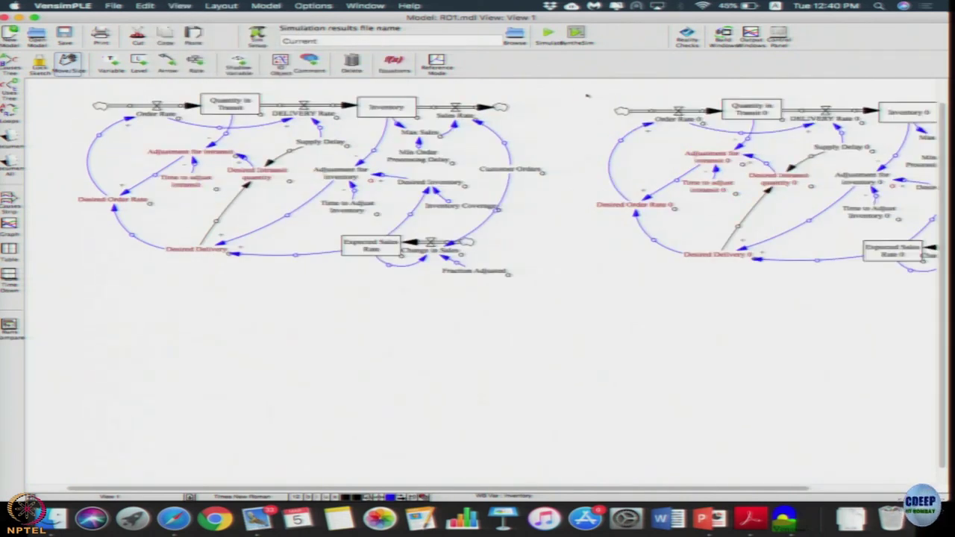
drag(579, 91, 933, 292)
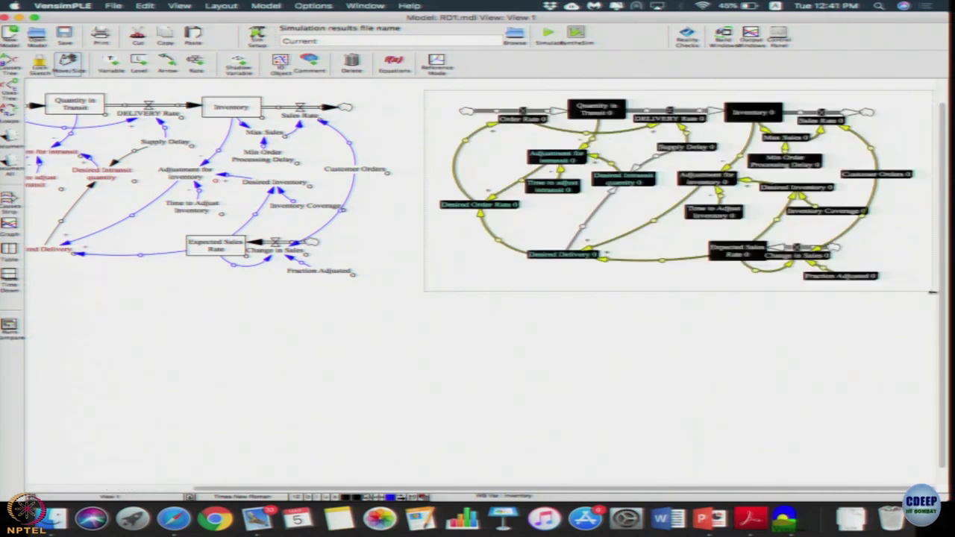
drag(746, 187, 711, 181)
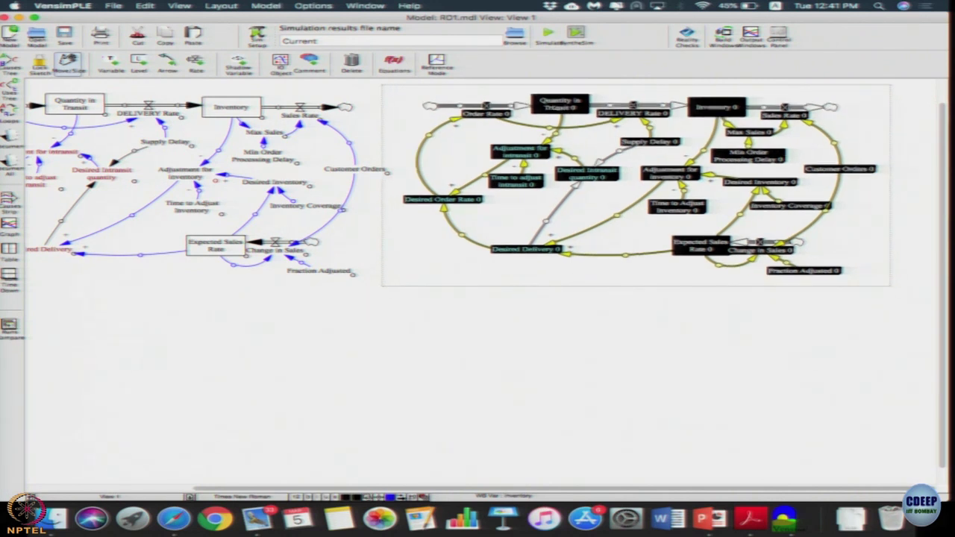
click(475, 397)
scroll(313, 388, down, 1)
scroll(313, 388, up, 3)
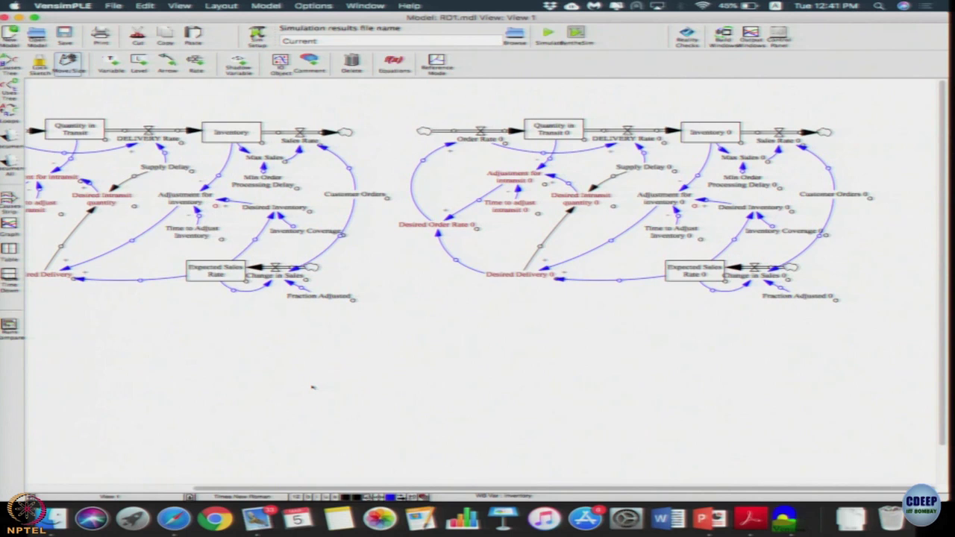
drag(256, 489, 192, 490)
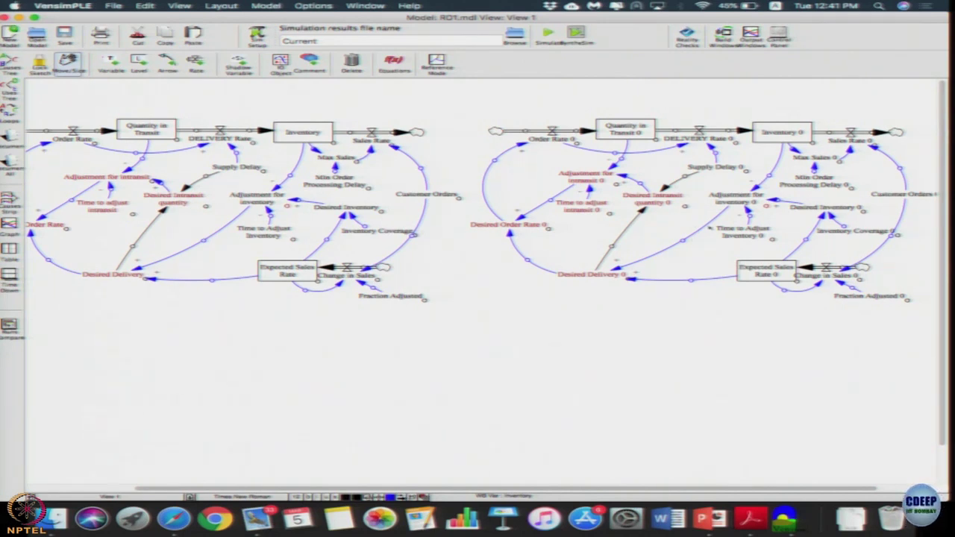
- Add a comment reading DISTRIBUTOR above the original model's Quantity in Transit stock
click(43, 66)
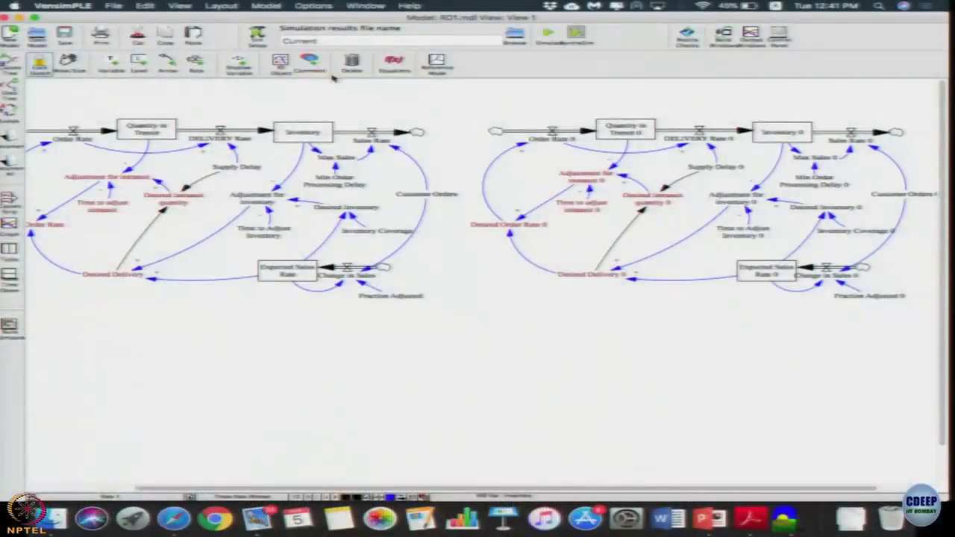
click(312, 69)
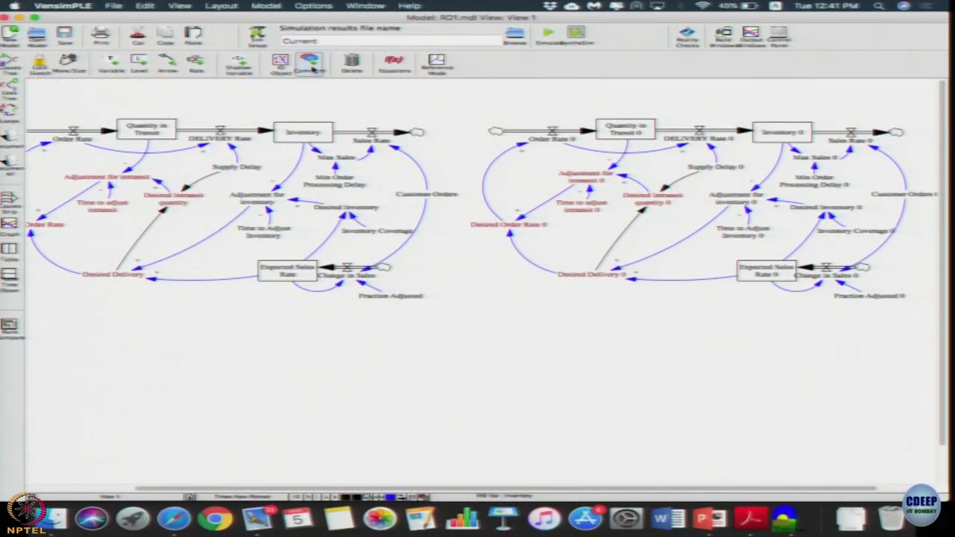
click(169, 98)
click(110, 104)
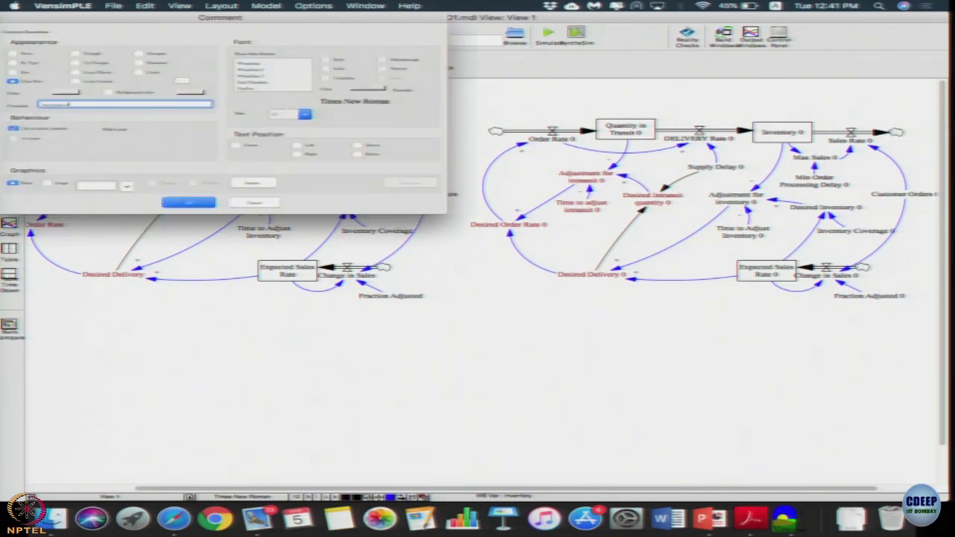
click(187, 203)
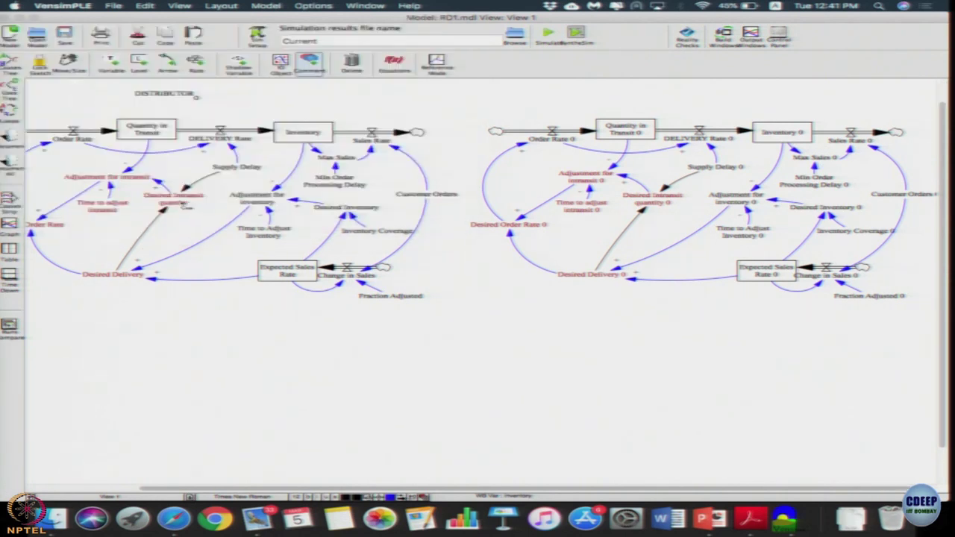
- Add a comment reading RETAILER above the copied model's Quantity in Transit 0 stock
click(604, 97)
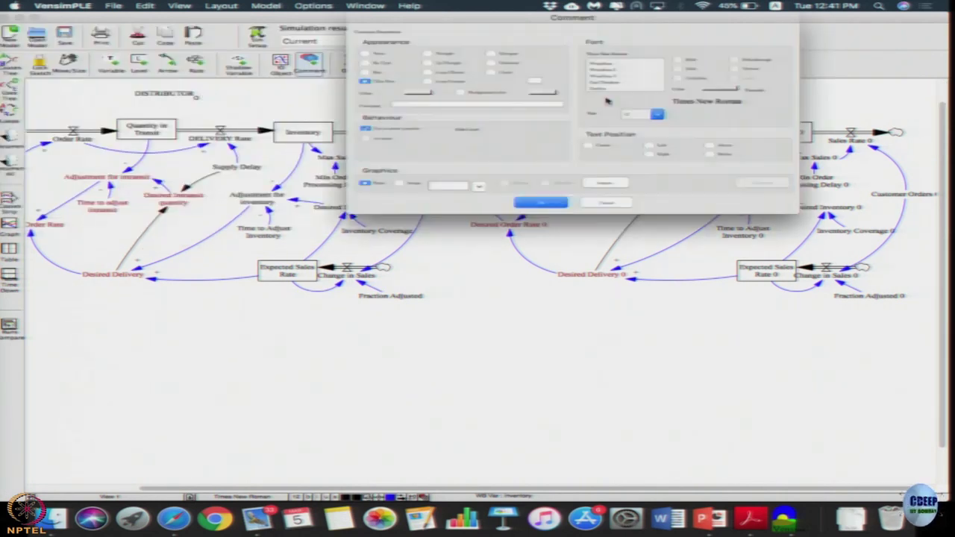
click(554, 109)
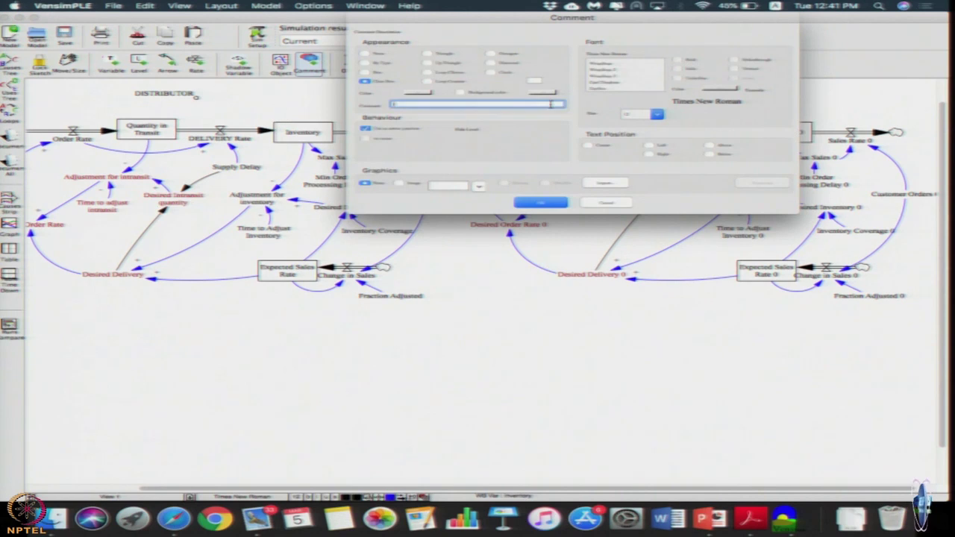
text(RetailER)
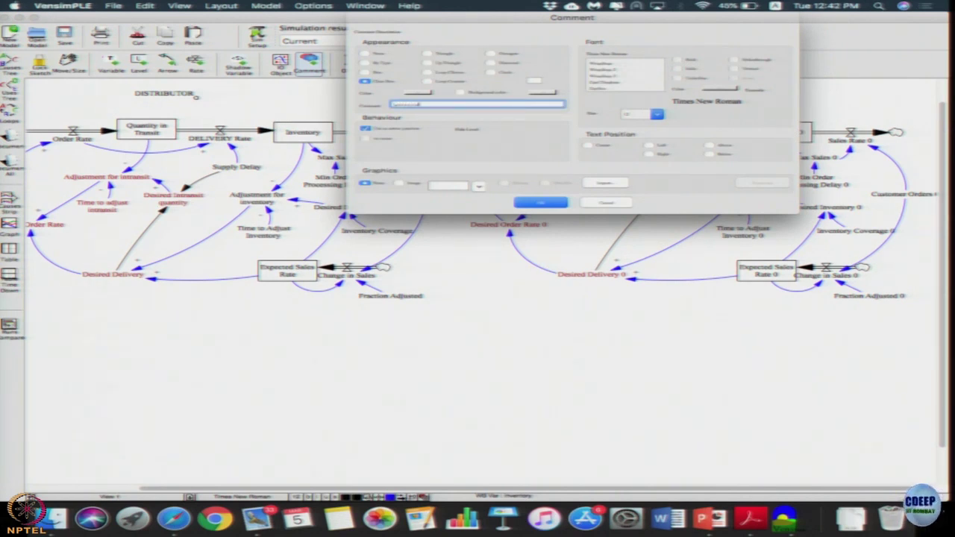
key(Return)
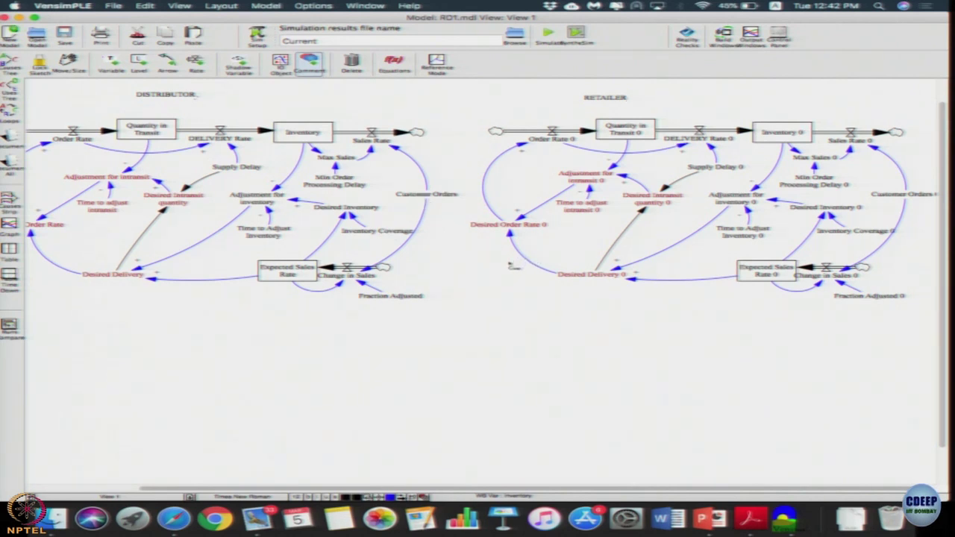
- Draw a causal arrow from the retailer's Desired Order Rate 0 to the distributor's Customer Orders
click(352, 63)
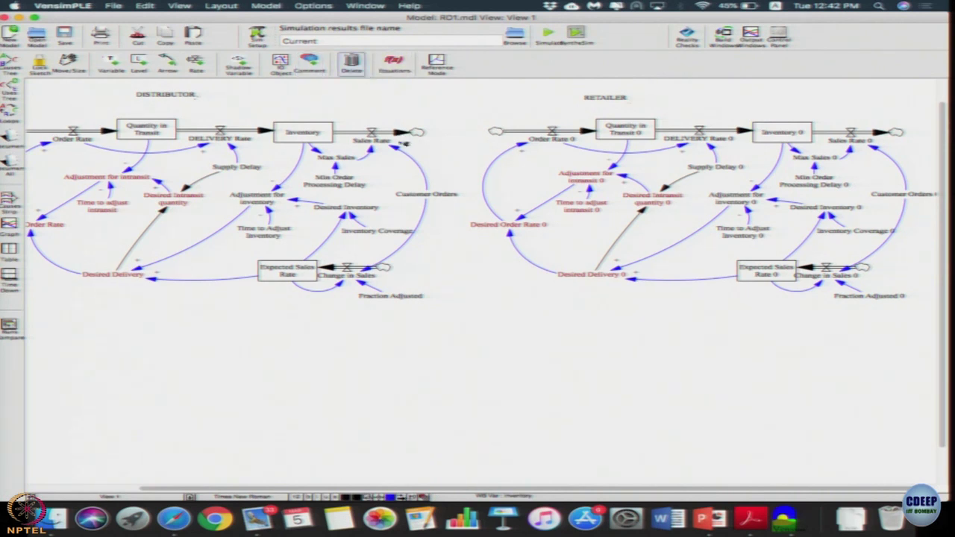
click(168, 63)
click(491, 227)
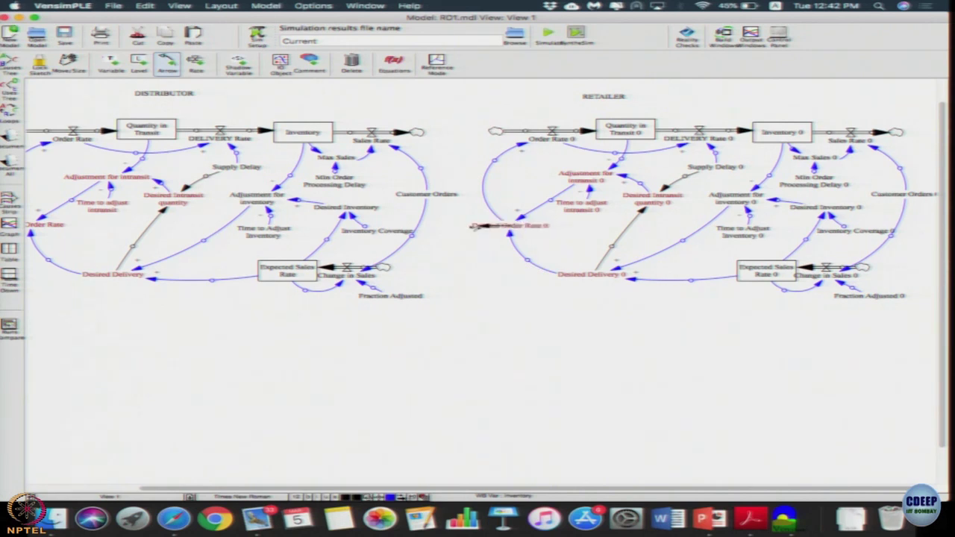
click(431, 197)
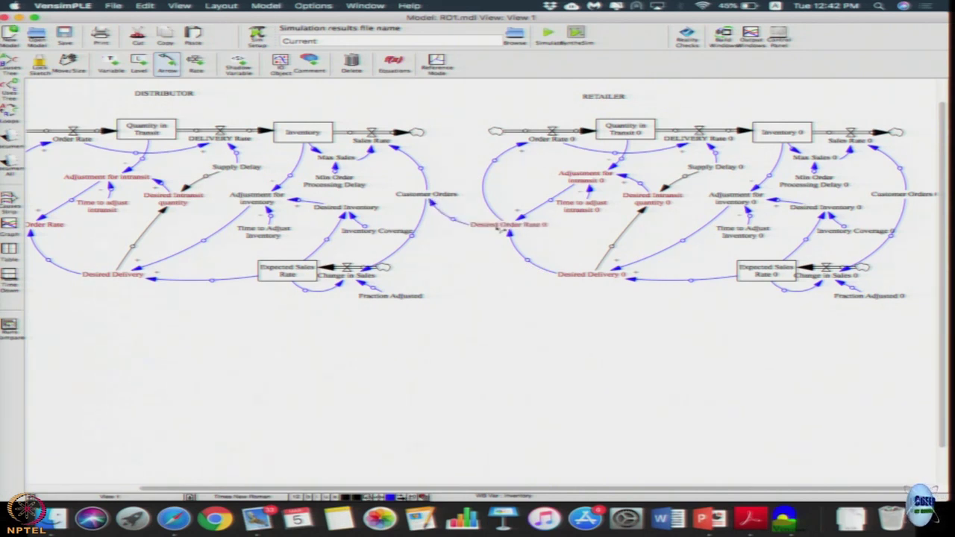
mouse_move(496, 233)
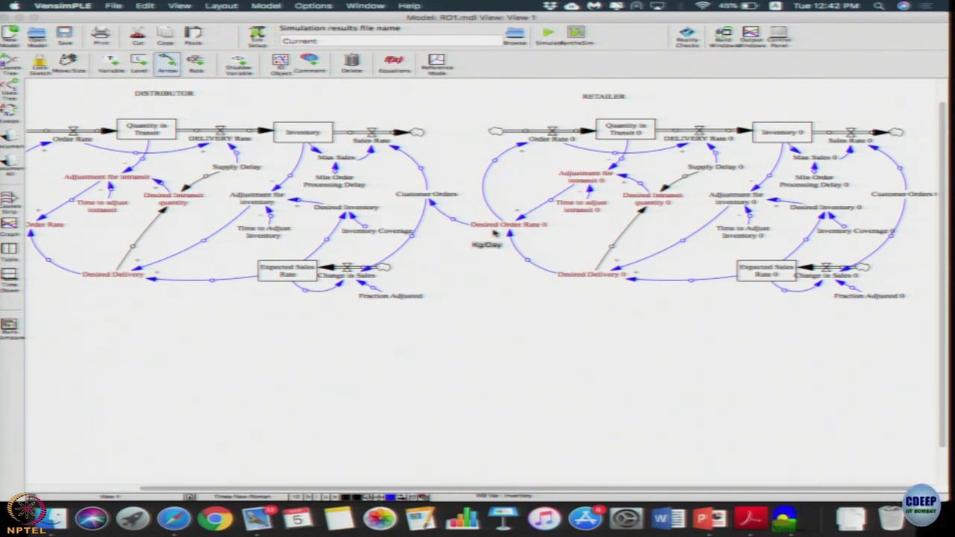
mouse_move(438, 198)
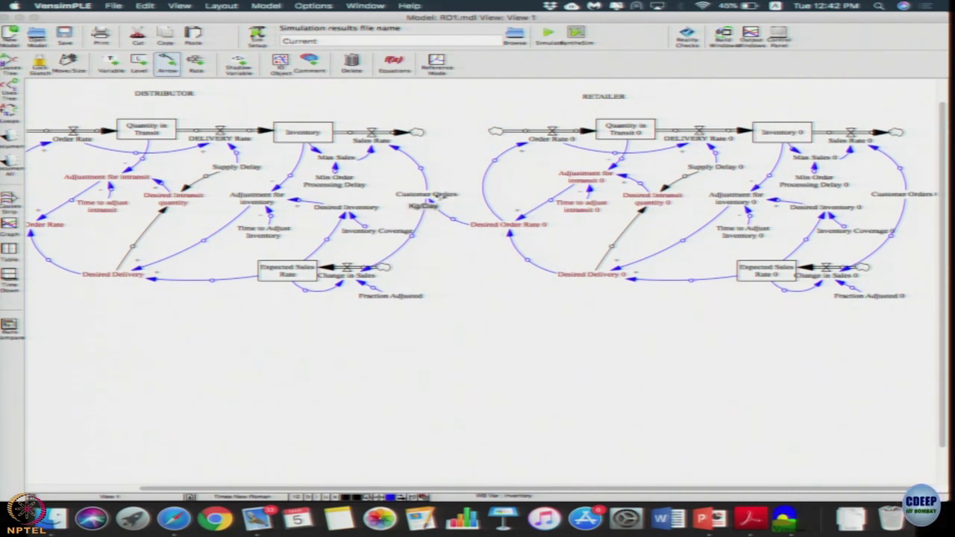
- Replace the distributor's Customer Orders equation with Desired Order Rate 0
click(395, 67)
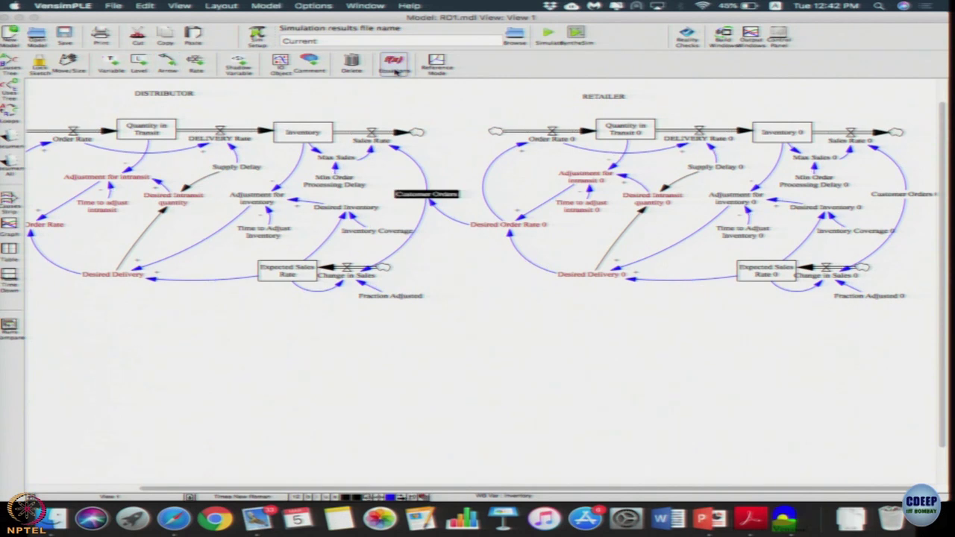
click(438, 196)
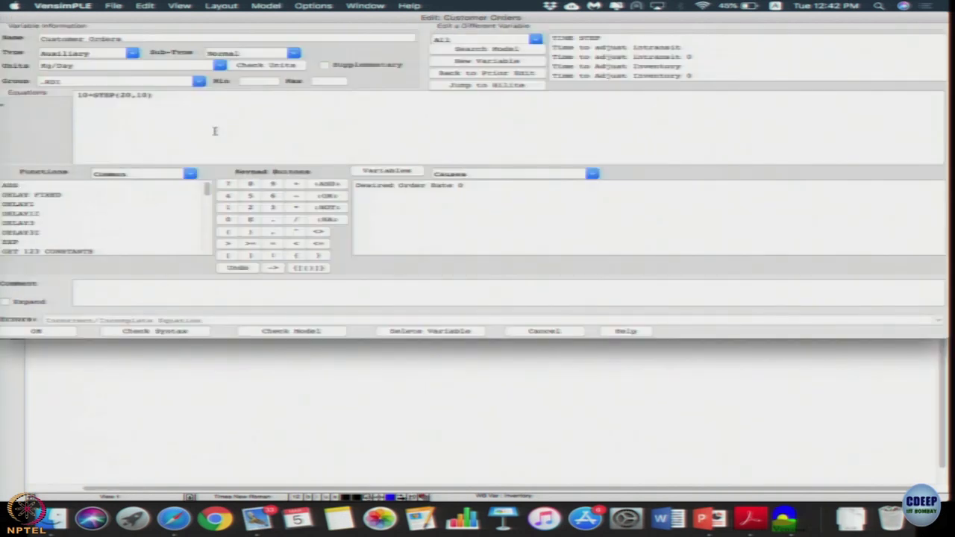
click(407, 186)
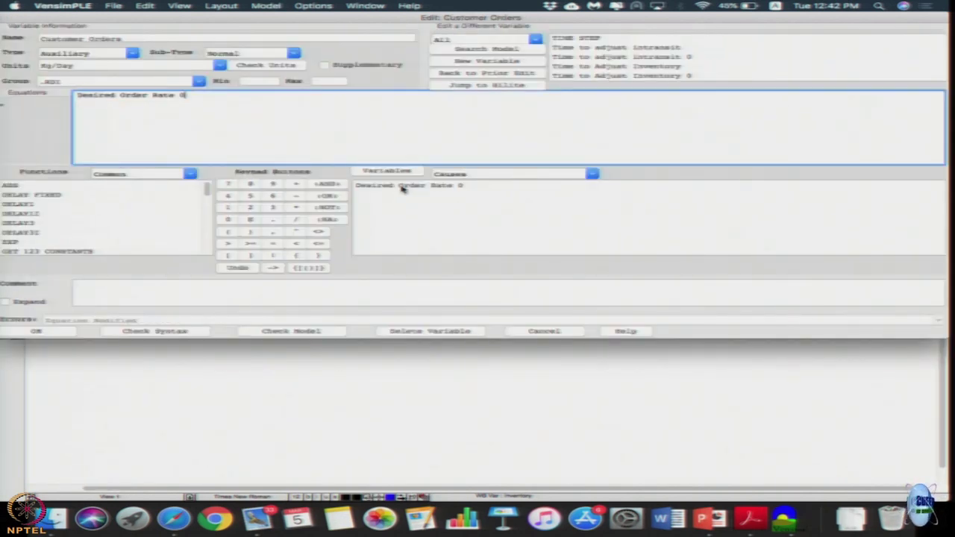
click(50, 335)
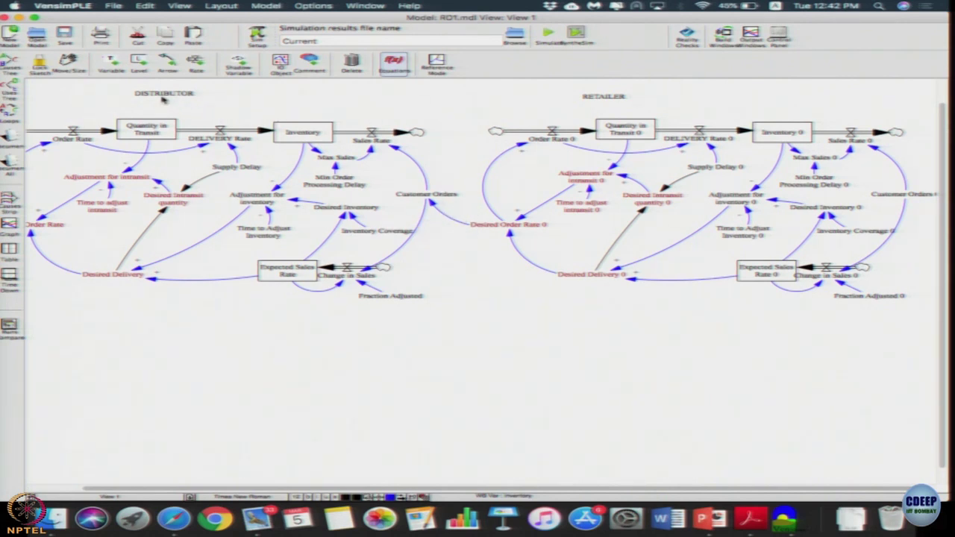
- Delete the arrow from Desired Order Rate 0 to Order Rate 0 and link the distributor's Sales Rate to Order Rate 0 instead
click(350, 63)
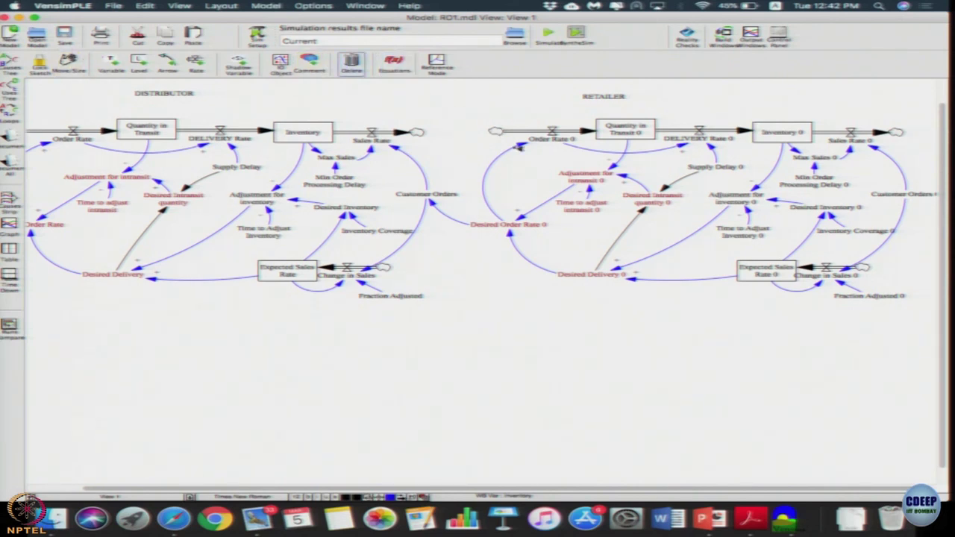
click(527, 148)
click(79, 64)
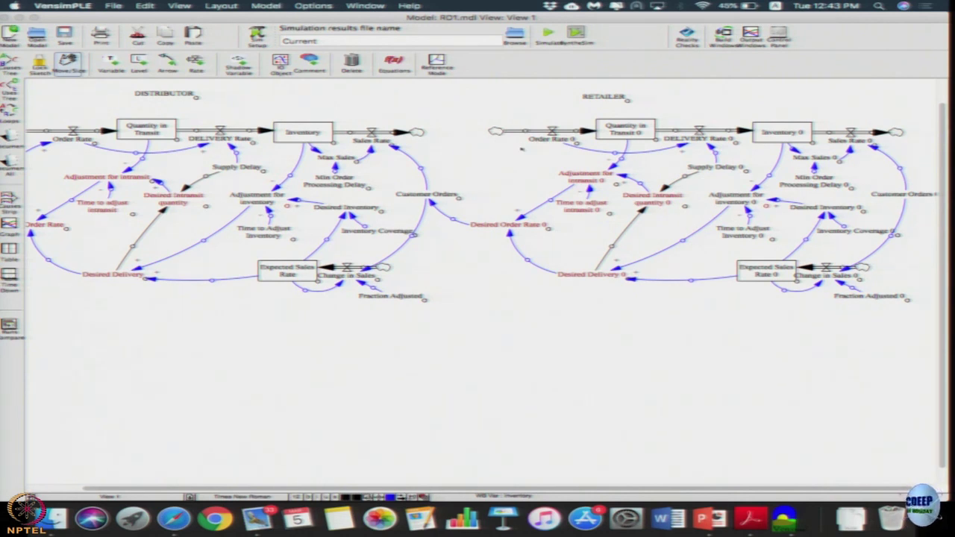
click(167, 64)
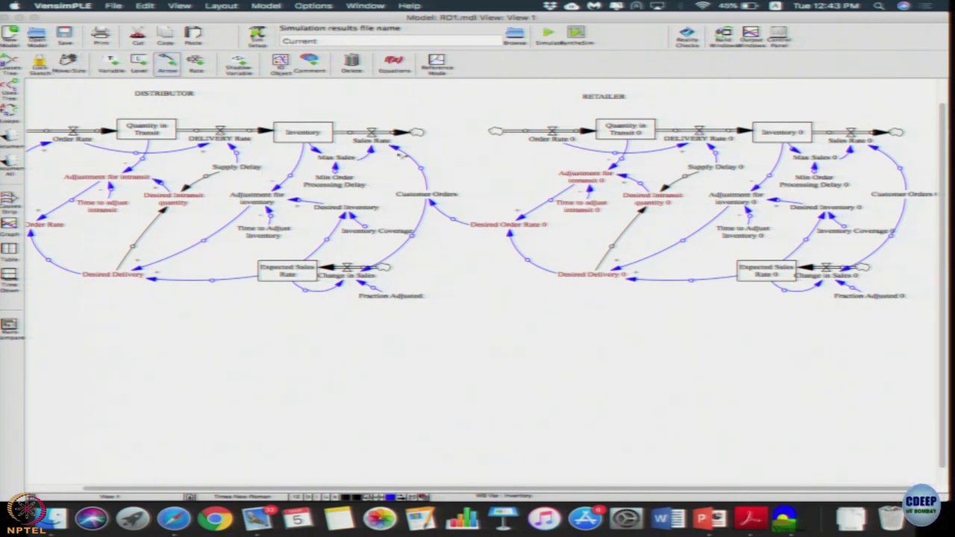
click(371, 140)
click(547, 140)
- Replace the retailer's Order Rate 0 equation with the distributor's Sales Rate
click(394, 66)
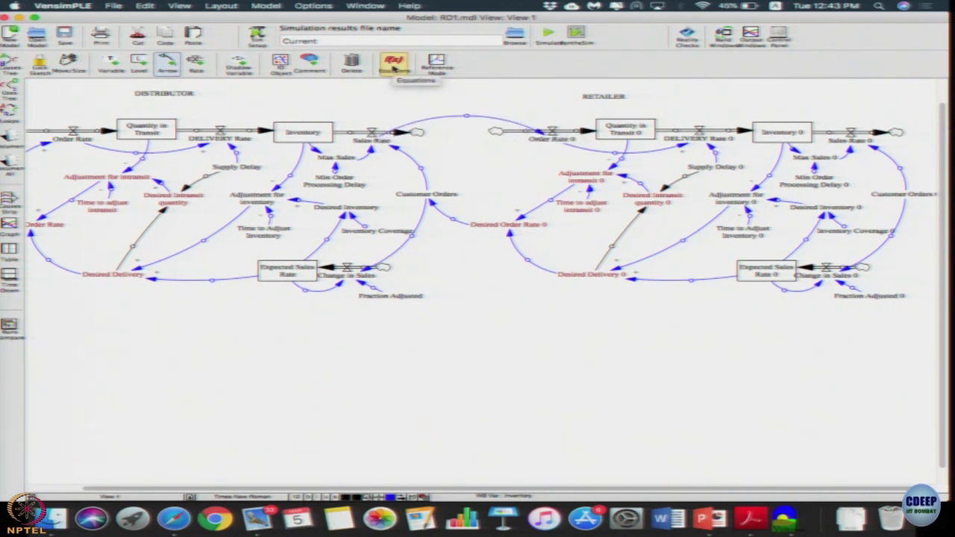
click(555, 140)
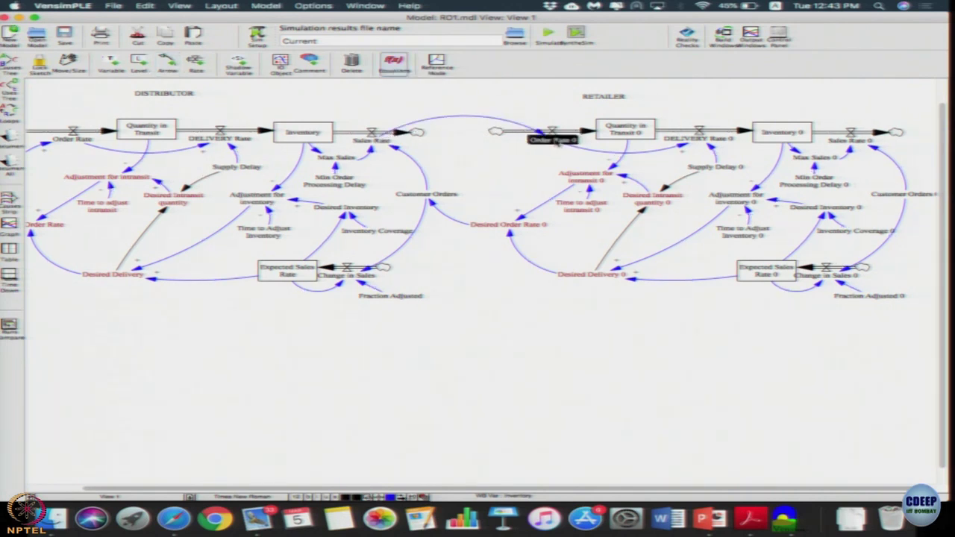
click(201, 95)
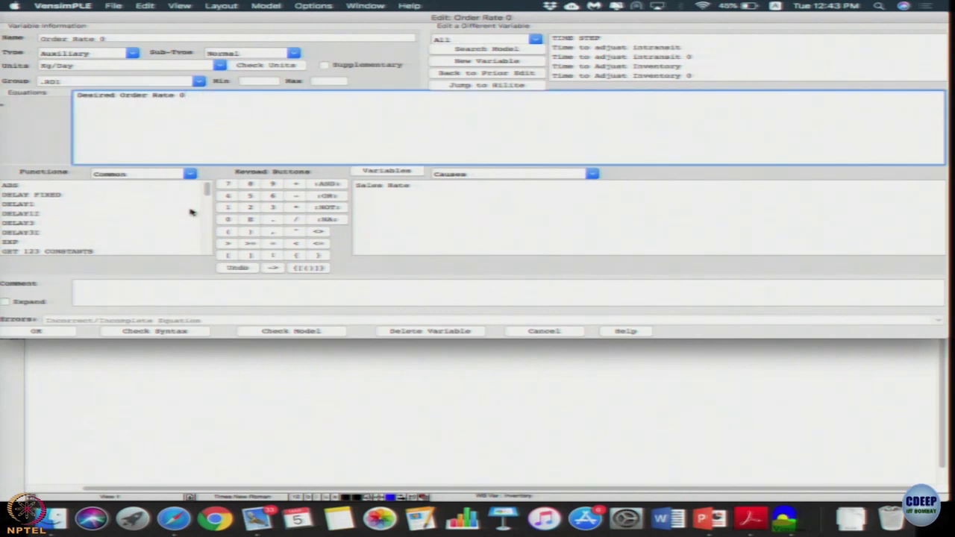
triple_click(200, 99)
click(383, 185)
click(62, 333)
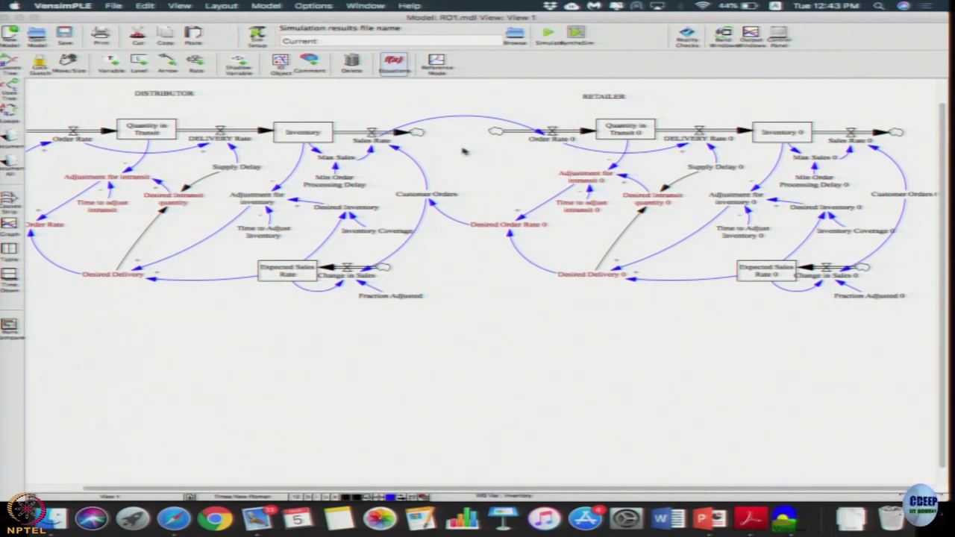
mouse_move(384, 145)
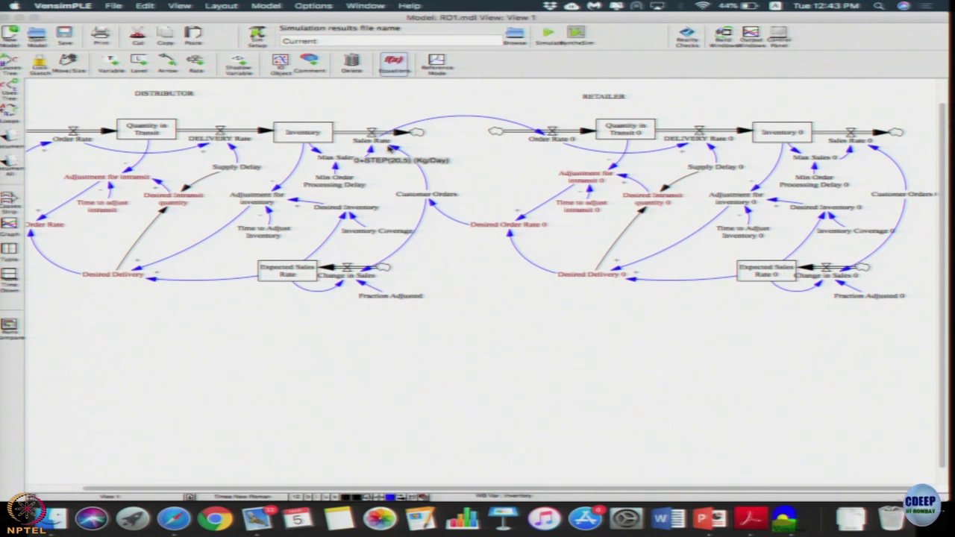
mouse_move(535, 147)
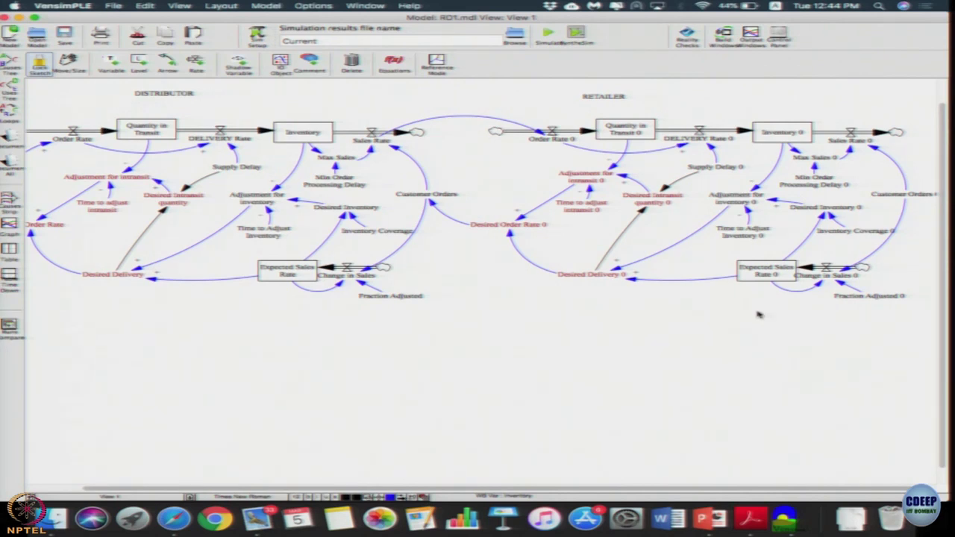
- Plot Customer Orders 0, Desired Order Rate 0 and Order Rate together in one graph and enlarge it to full size
click(892, 196)
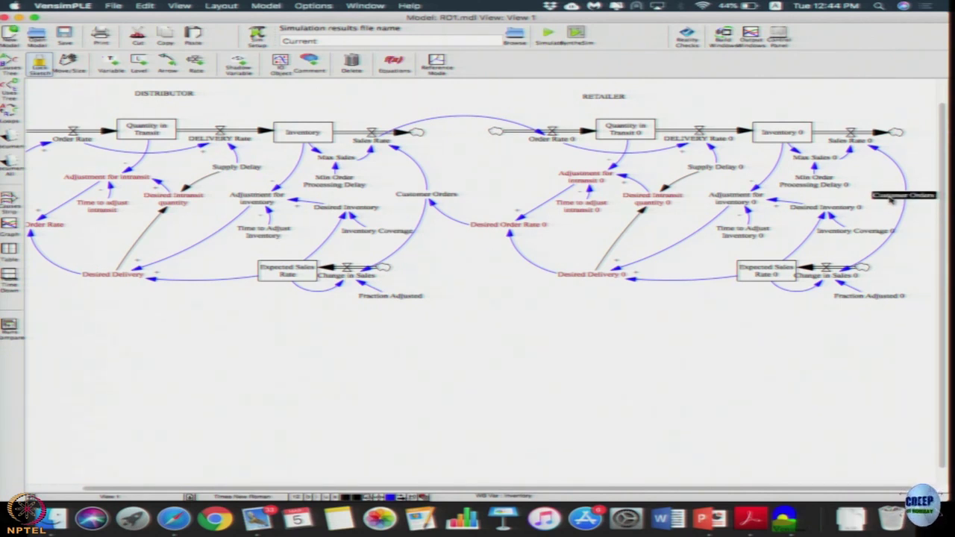
click(532, 228)
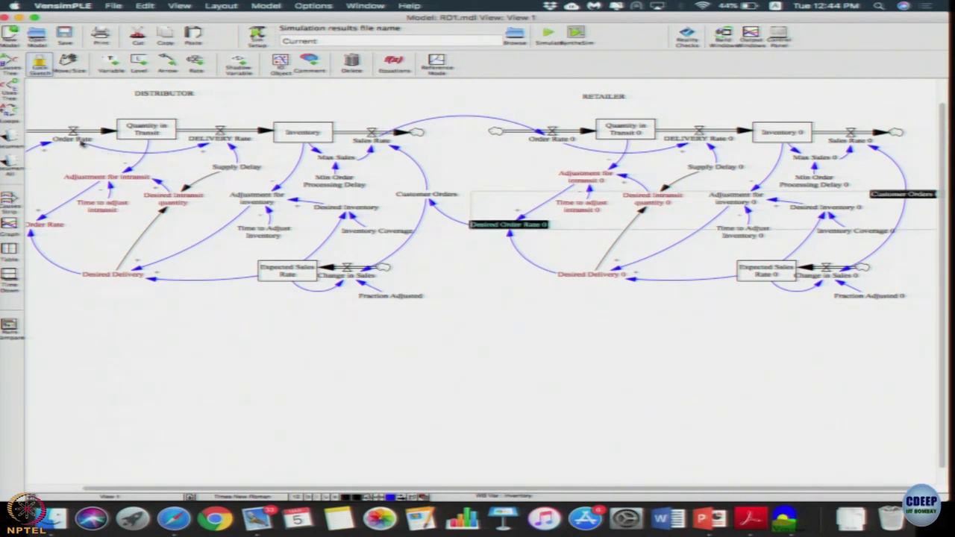
click(81, 141)
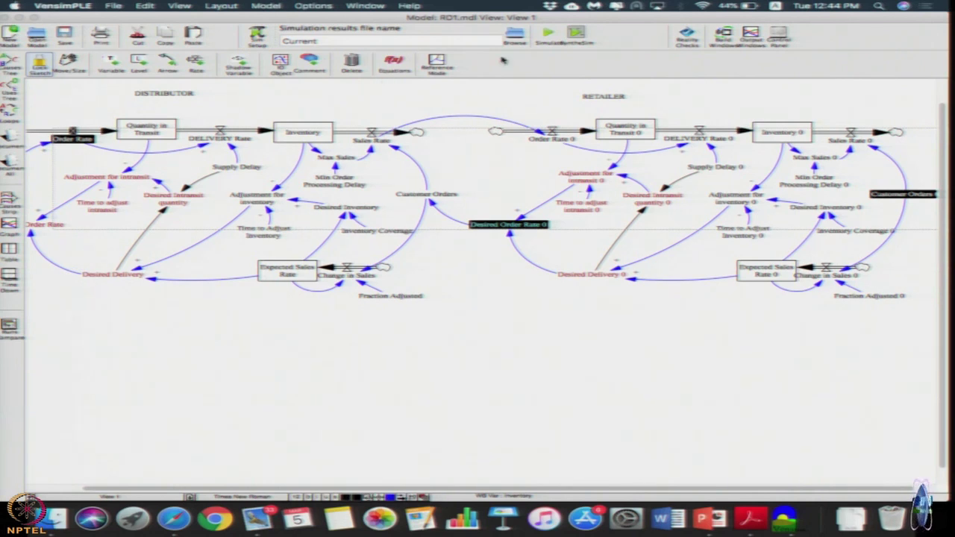
click(9, 223)
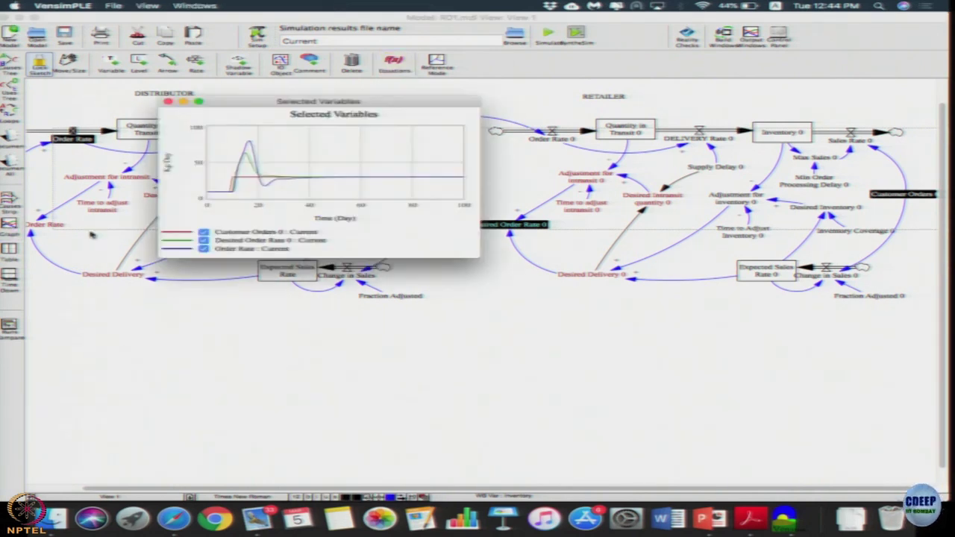
drag(476, 253, 816, 449)
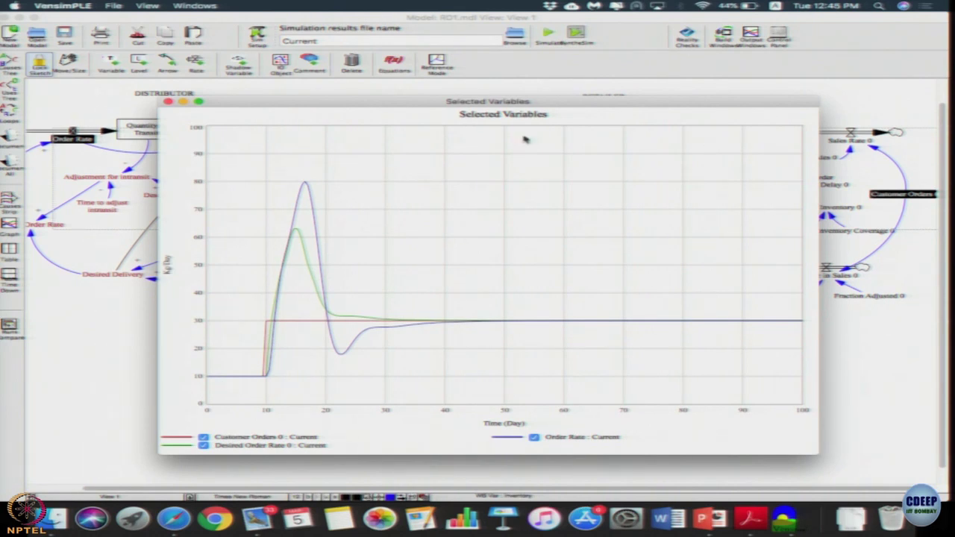
double_click(383, 105)
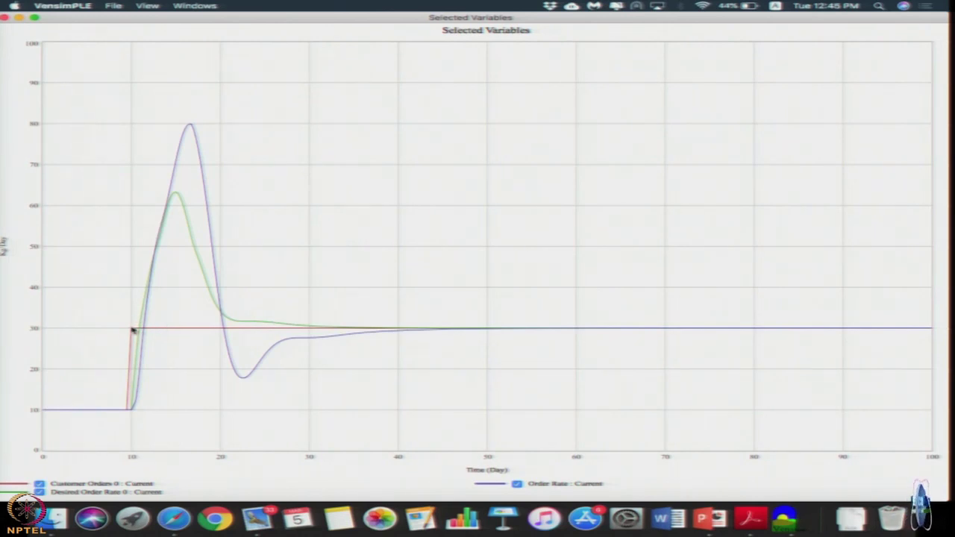
- Highlight the Order Rate and Desired Order Rate 0 curves in turn to compare their responses to the customer demand step
click(133, 410)
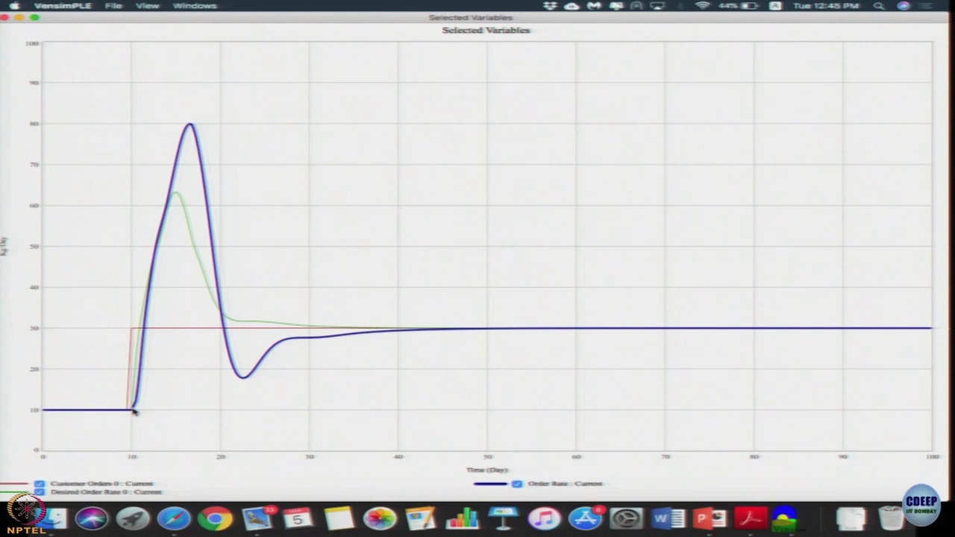
click(135, 412)
click(68, 494)
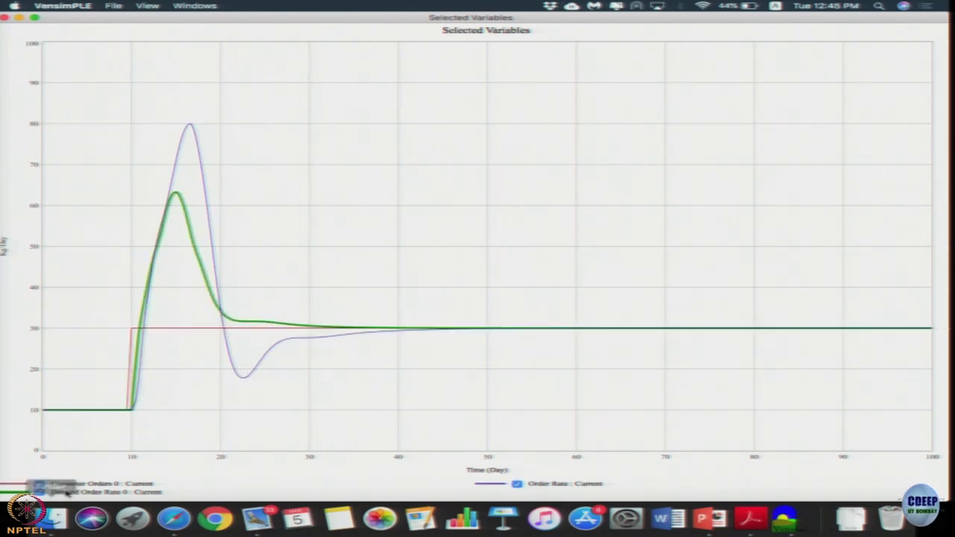